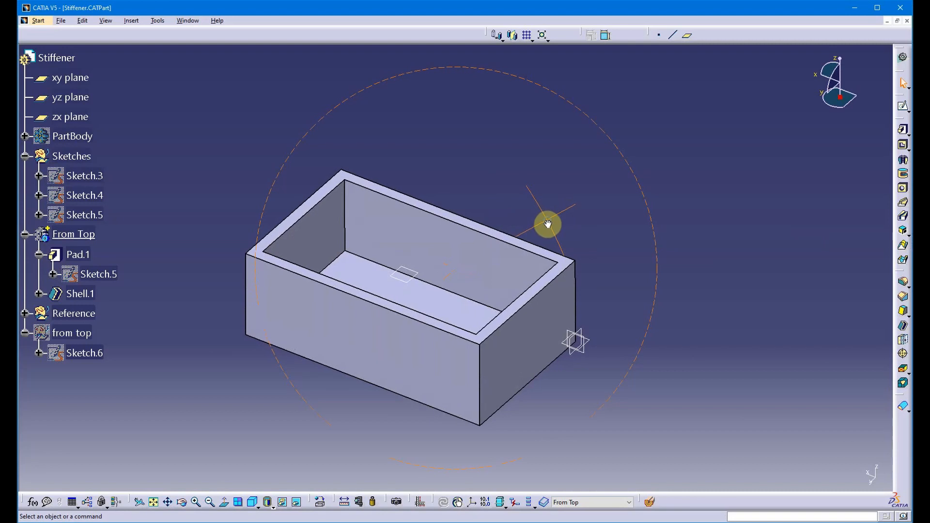
- Sketch a vertical line across the middle of the box on the reference plane inside its cavity, and exit the sketch
scroll(533, 218, up, 1)
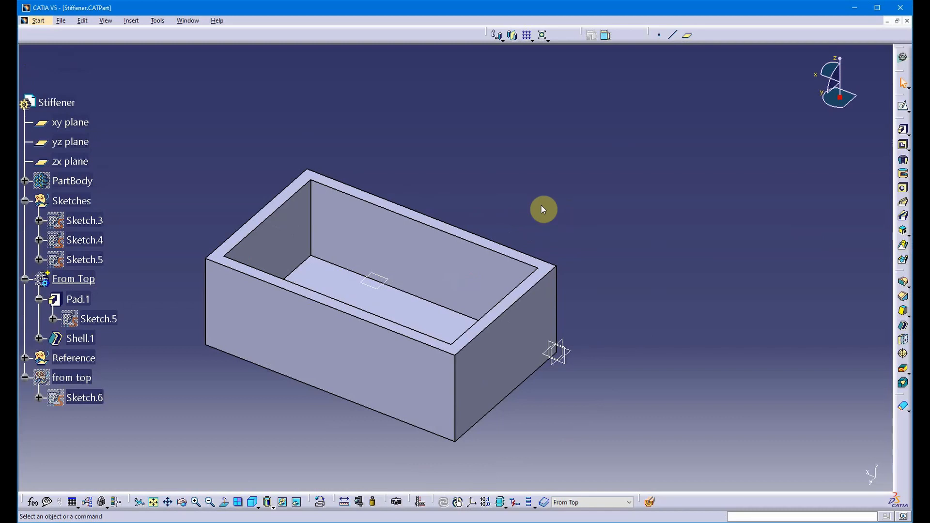
middle_drag(400, 322, 410, 346)
mouse_move(467, 370)
middle_down()
mouse_move(467, 290)
mouse_move(498, 230)
mouse_move(353, 353)
mouse_move(452, 257)
mouse_move(495, 231)
mouse_move(473, 313)
mouse_move(425, 345)
mouse_move(423, 390)
mouse_move(440, 397)
mouse_move(451, 383)
middle_up()
click(903, 106)
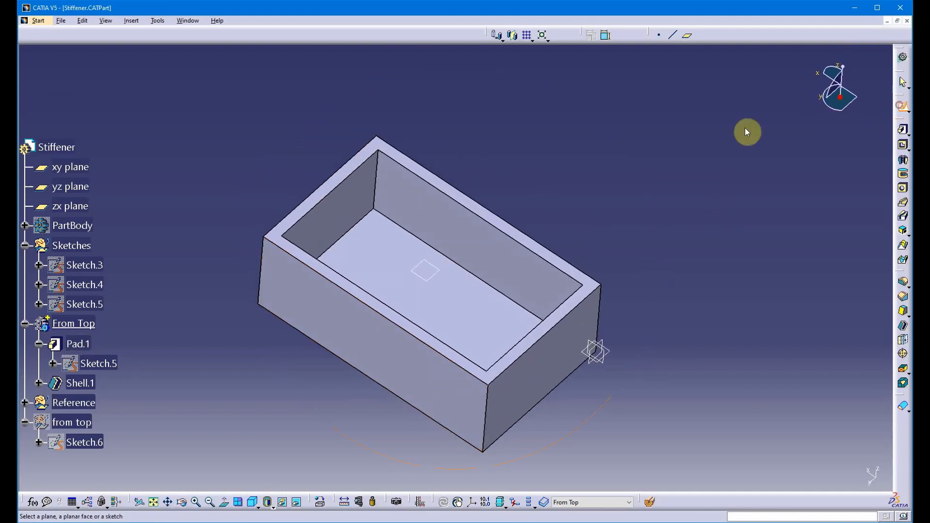
click(430, 277)
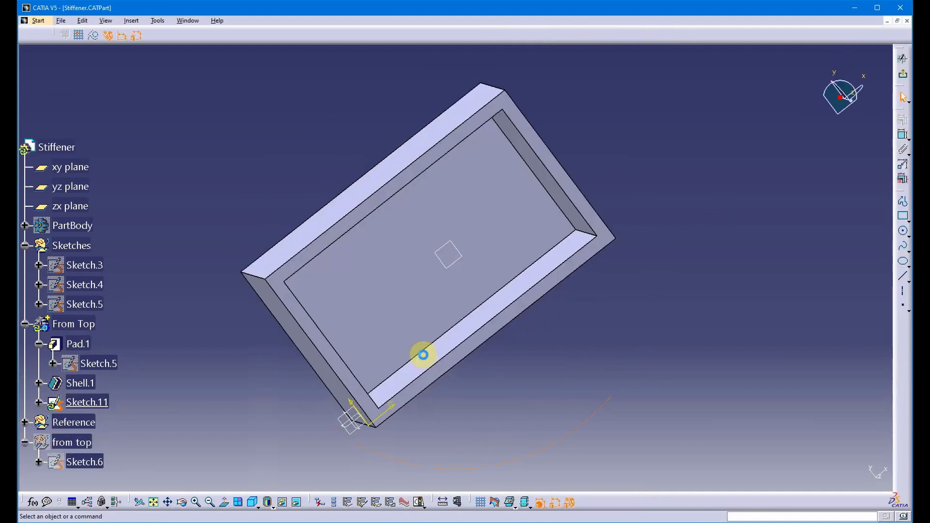
click(902, 276)
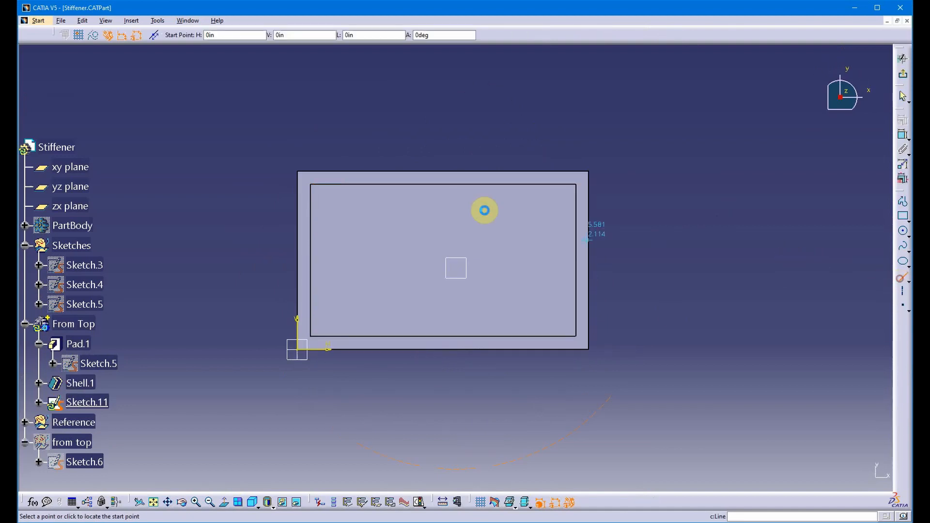
click(453, 196)
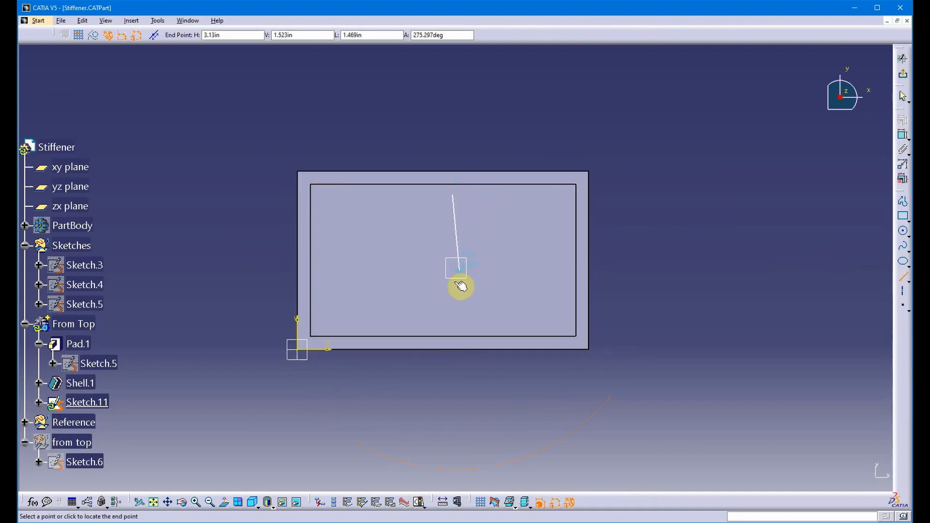
click(457, 318)
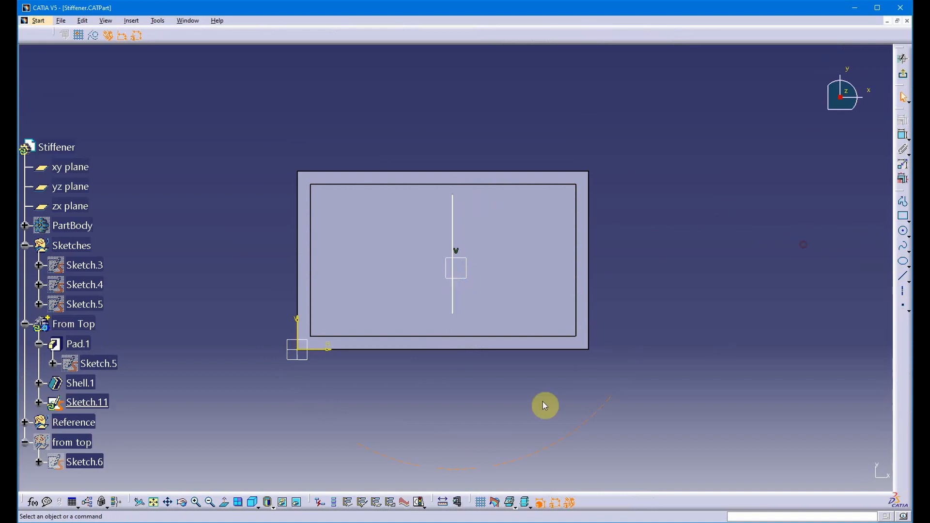
middle_drag(543, 405, 603, 207)
middle_drag(429, 335, 624, 264)
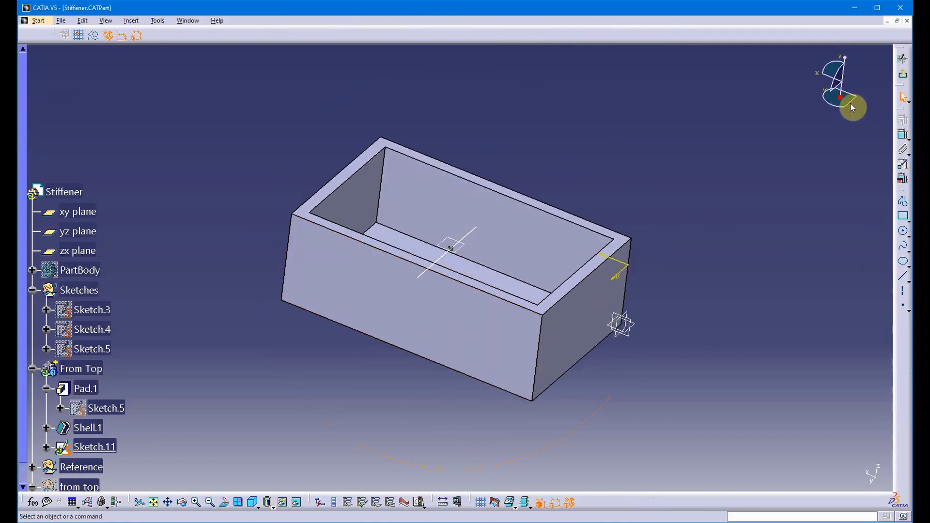
click(907, 78)
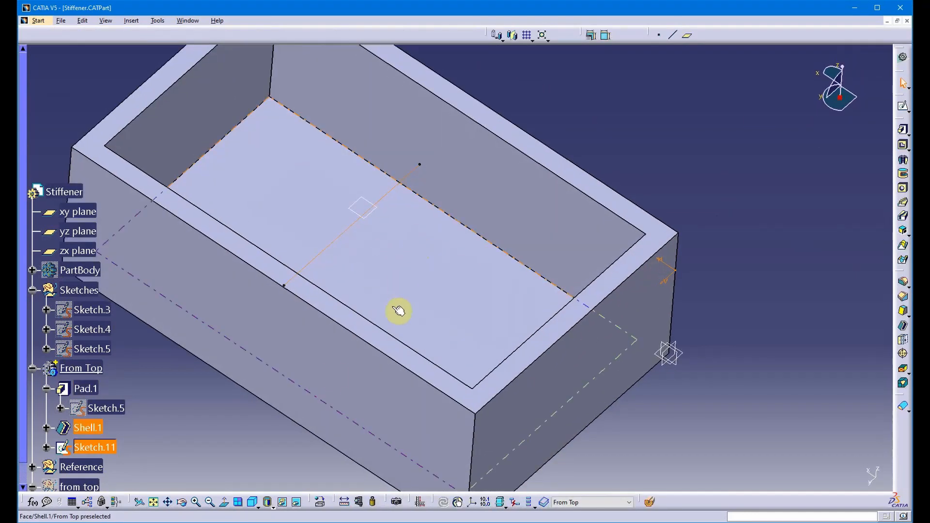
- Start a pad from the open line sketch with the Thick option enabled
click(255, 430)
middle_drag(276, 421, 368, 358)
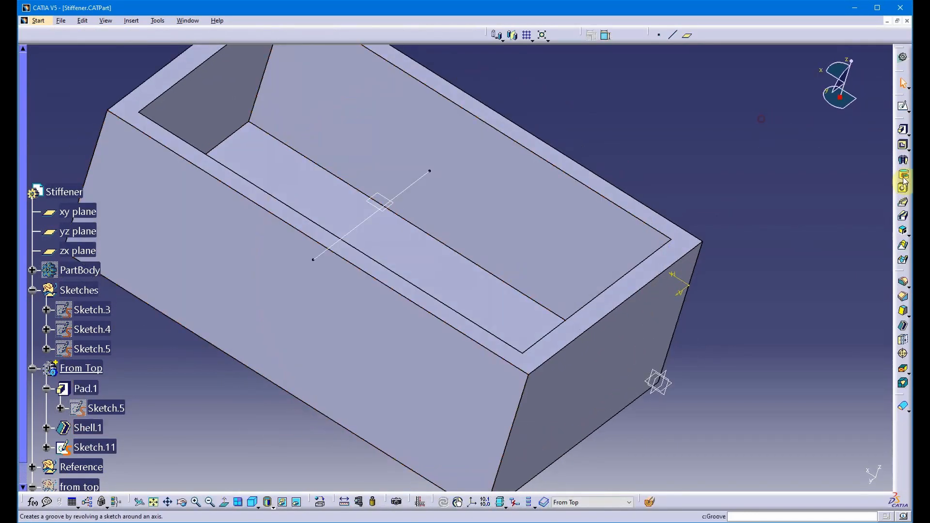
click(903, 135)
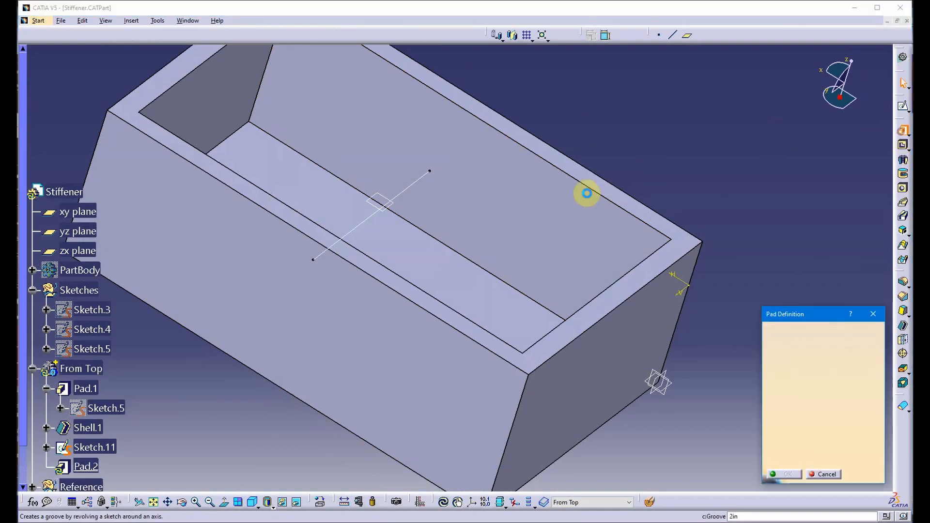
click(410, 185)
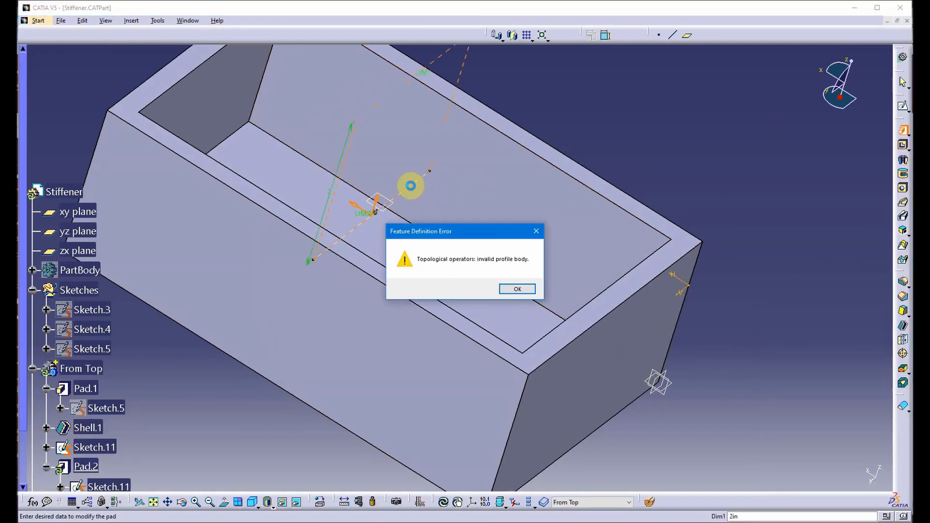
click(514, 289)
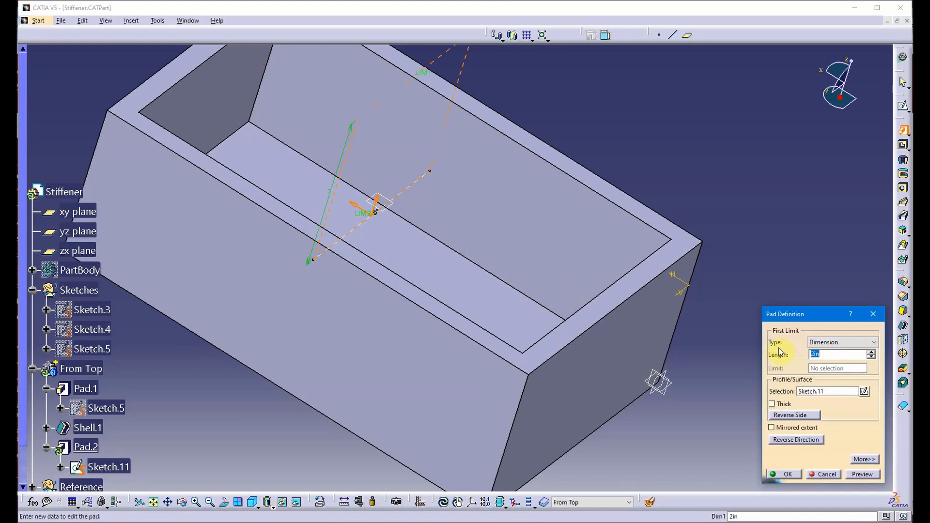
drag(805, 320, 754, 103)
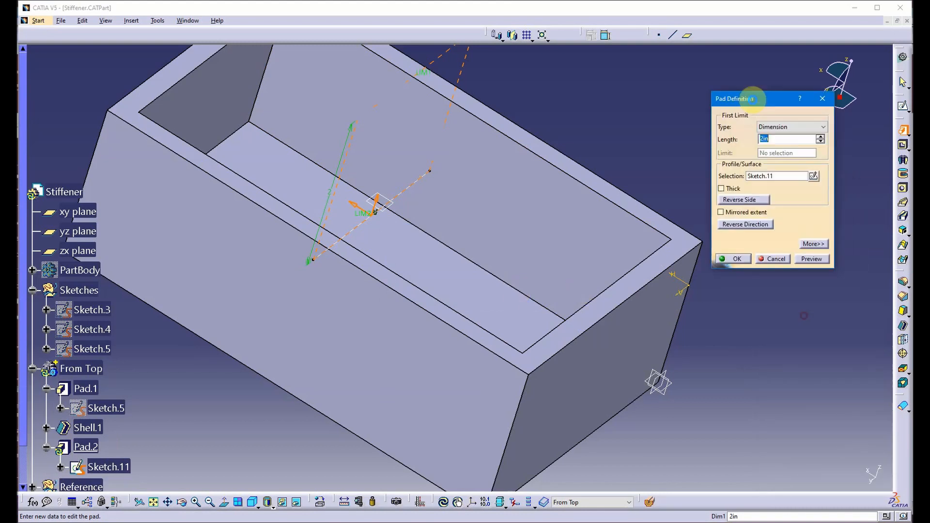
click(720, 189)
- Set the thin pad's first limit to Up to plane, using the inner floor face of the shelled box
middle_drag(374, 317, 424, 284)
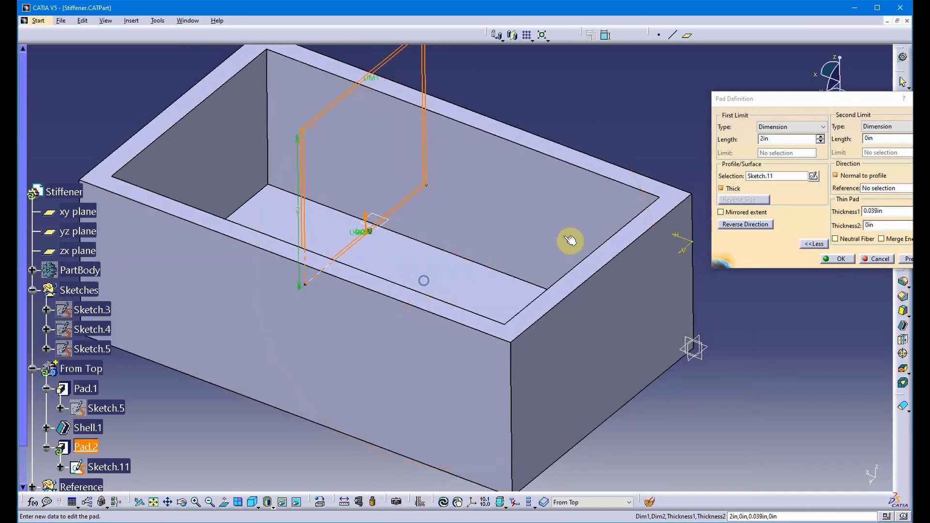
middle_drag(518, 314, 458, 292)
click(771, 131)
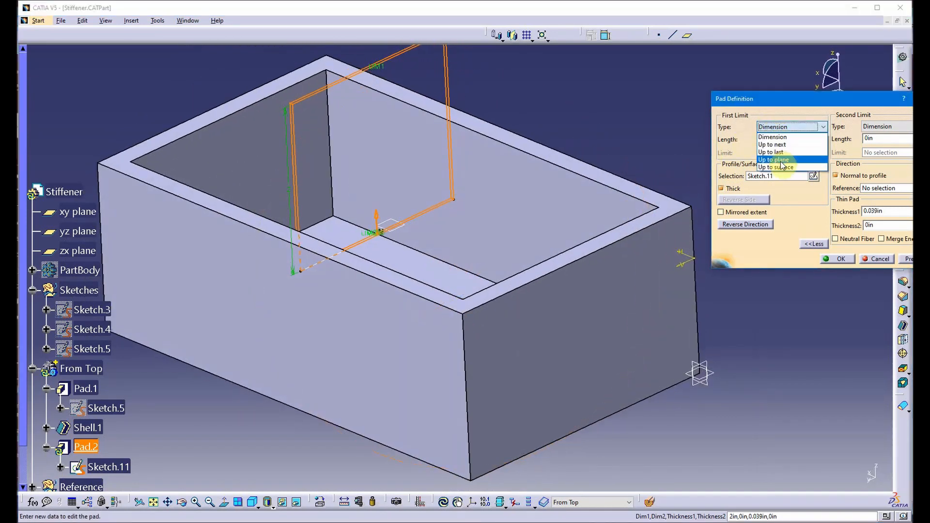
click(779, 152)
click(450, 279)
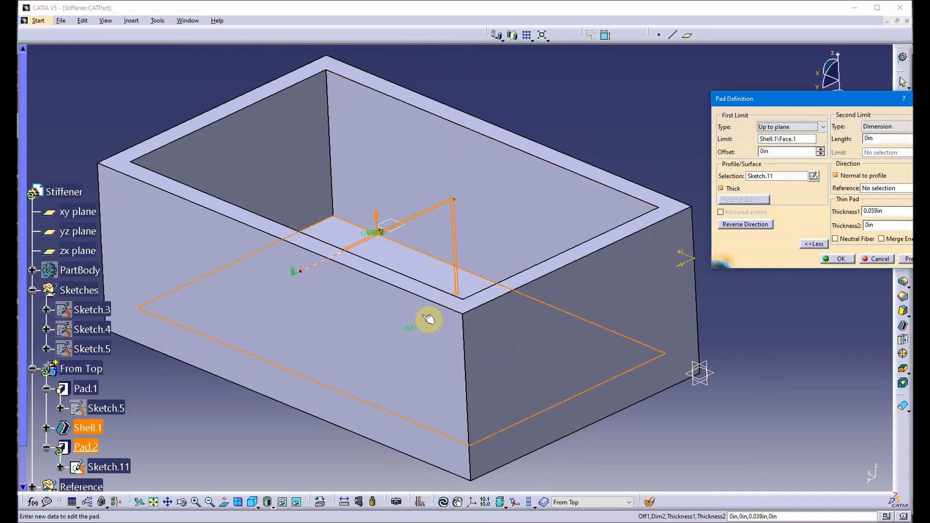
middle_drag(426, 318, 571, 307)
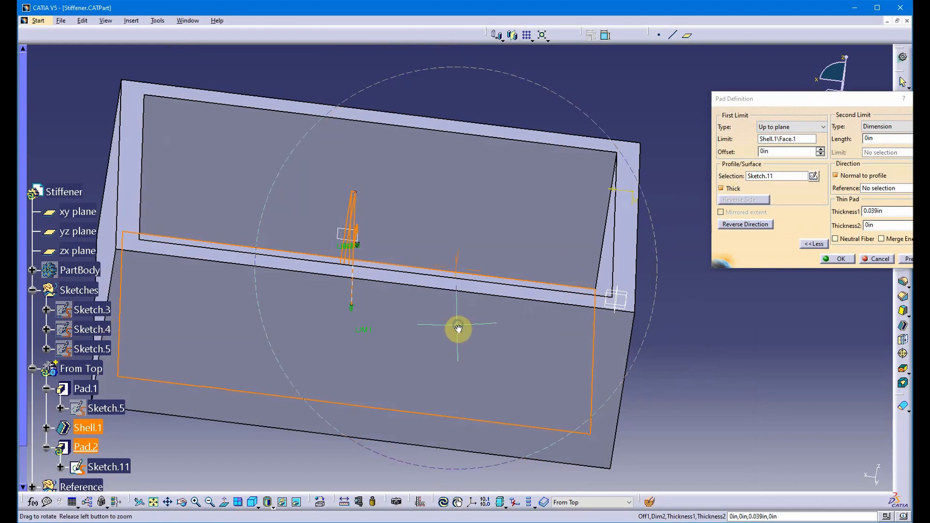
middle_drag(457, 328, 384, 296)
- Set the pad's Thickness1 to 0.25 in, centre it on the line with Neutral Fiber, and preview it
drag(775, 98, 669, 49)
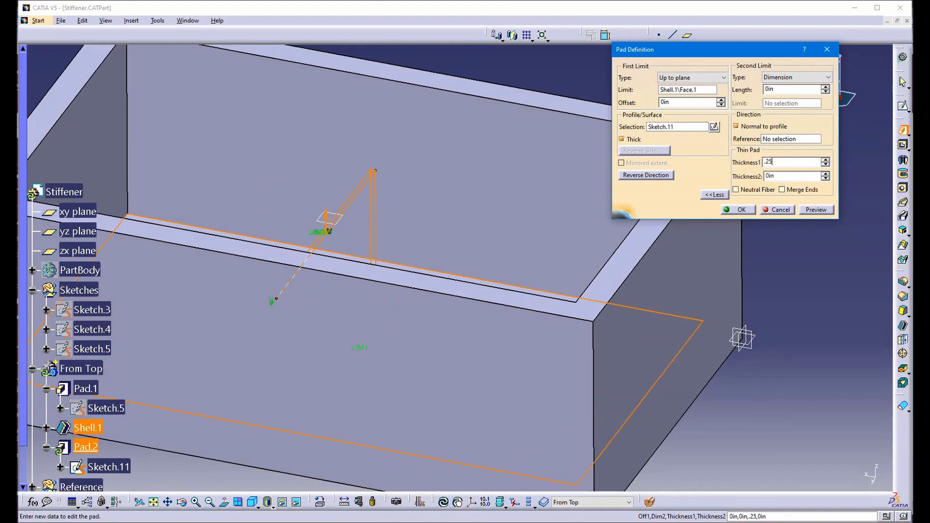
middle_drag(400, 315, 405, 207)
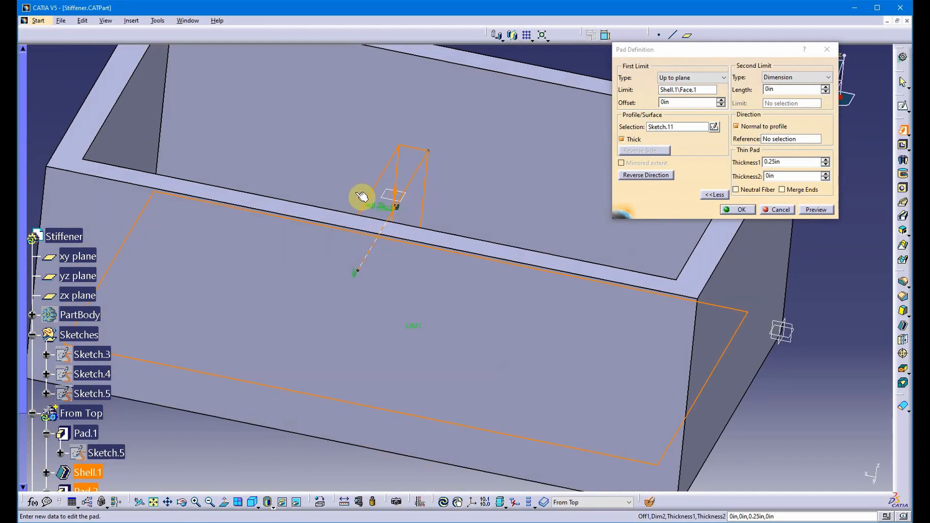
click(736, 190)
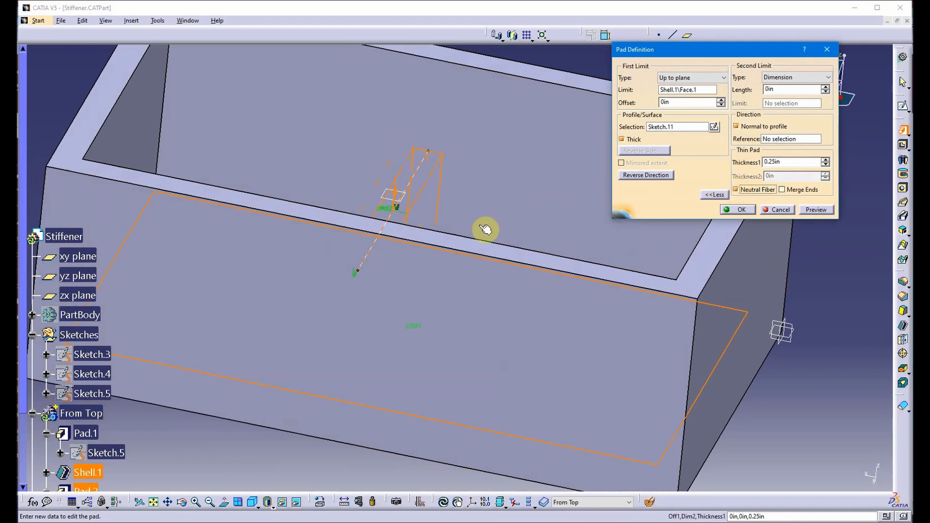
middle_drag(483, 231, 366, 159)
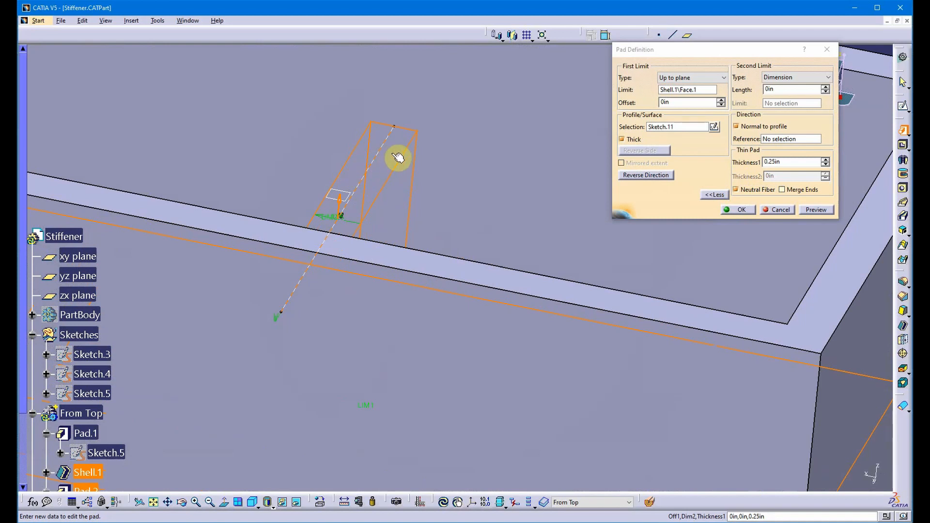
middle_drag(403, 188, 344, 251)
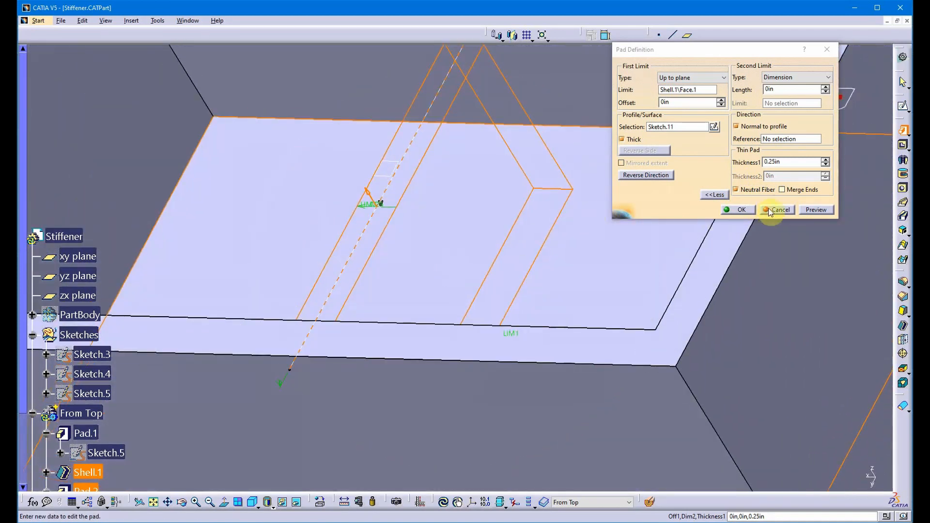
click(815, 209)
middle_drag(483, 243, 376, 328)
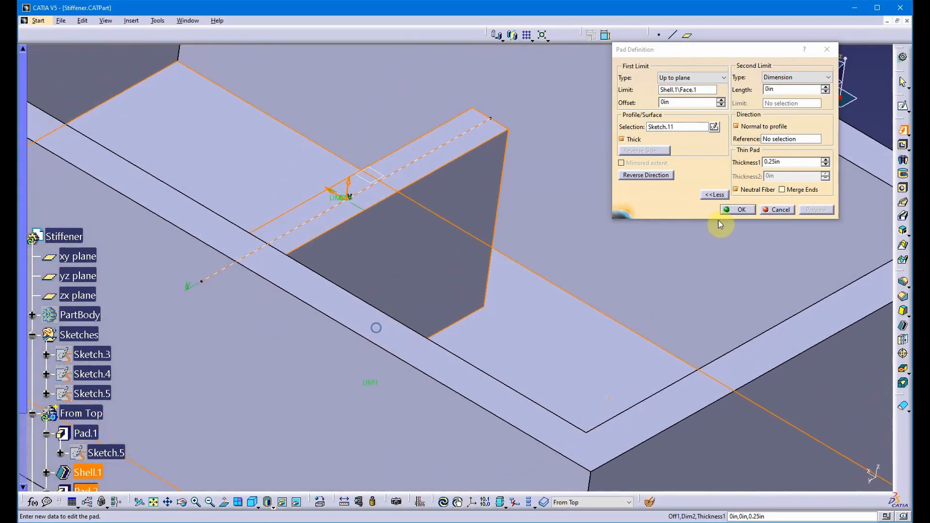
- Enable Merge Ends for the thin pad, preview how its ends meet the walls, and create the pad
click(782, 189)
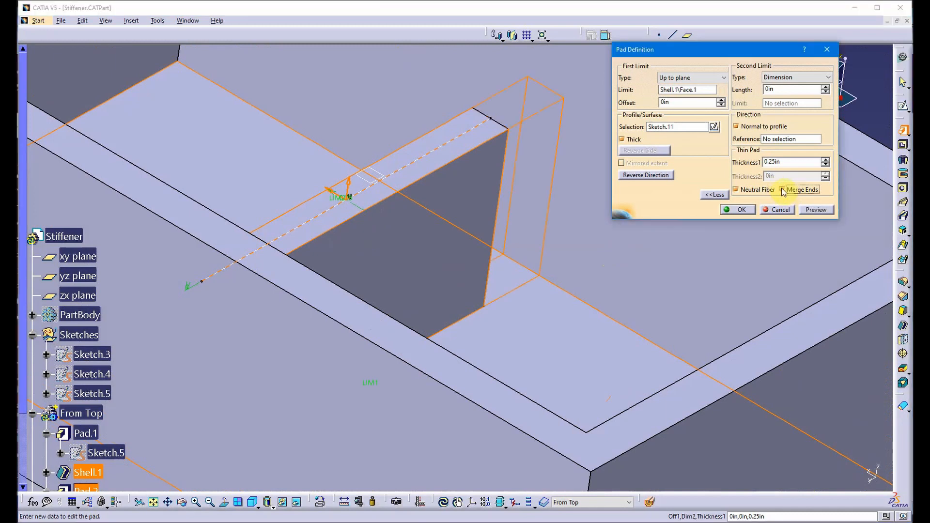
click(815, 210)
mouse_move(605, 272)
middle_down()
mouse_move(529, 264)
mouse_move(344, 322)
mouse_move(350, 270)
mouse_move(359, 365)
mouse_move(393, 326)
mouse_move(270, 245)
mouse_move(249, 289)
mouse_move(270, 283)
mouse_move(289, 310)
mouse_move(350, 327)
mouse_move(353, 368)
mouse_move(363, 368)
mouse_move(208, 430)
middle_up()
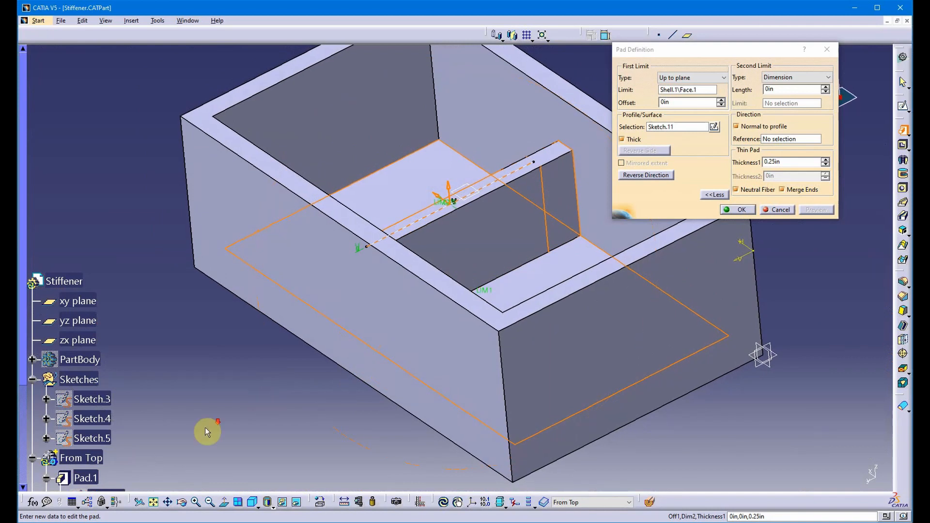
middle_drag(291, 348, 355, 329)
scroll(95, 329, down, 2)
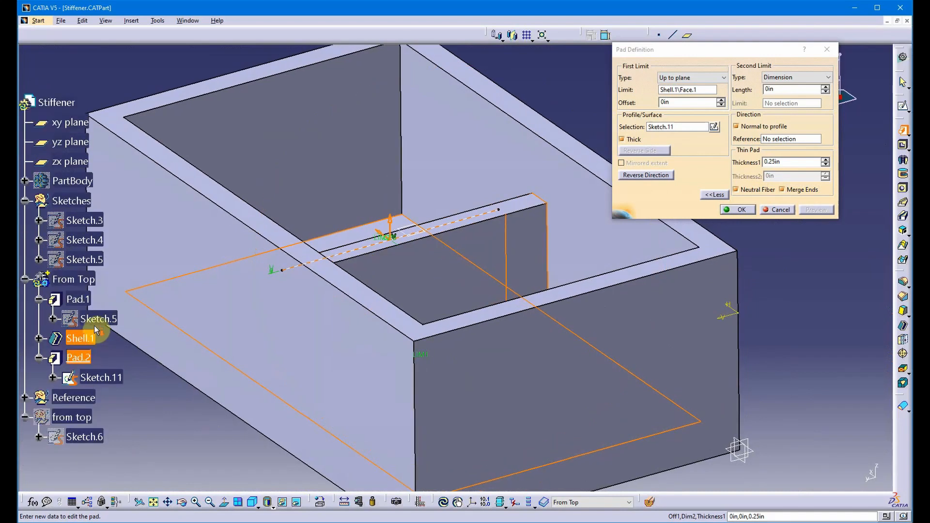
middle_drag(168, 329, 370, 361)
click(749, 210)
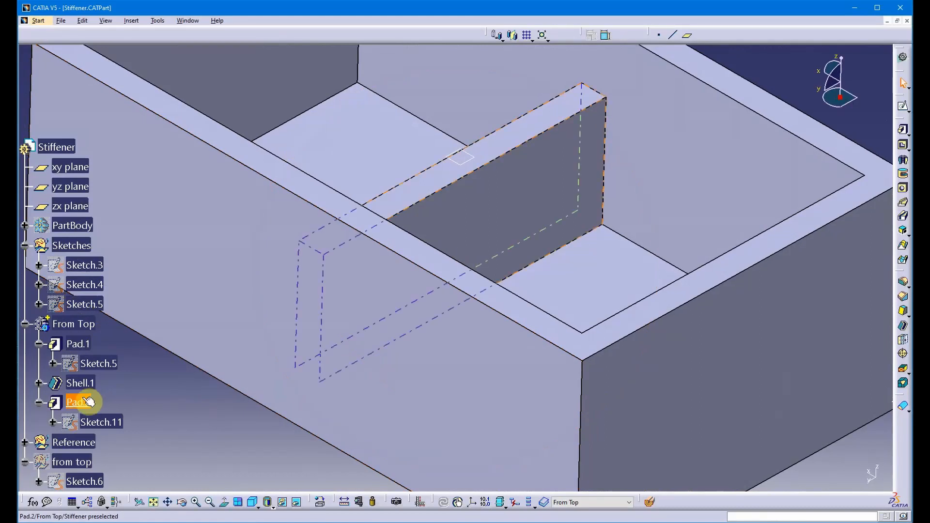
- Delete the thin pad while keeping its line sketch
key(Delete)
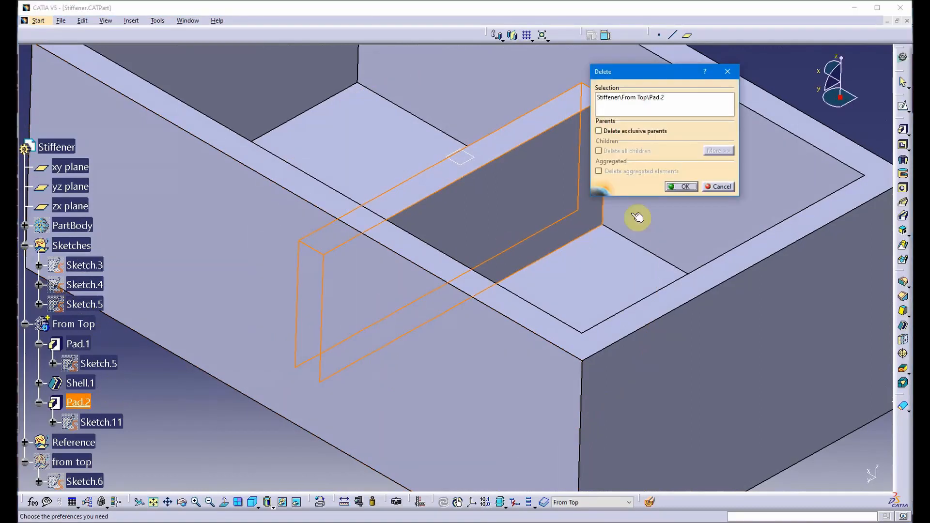
click(683, 186)
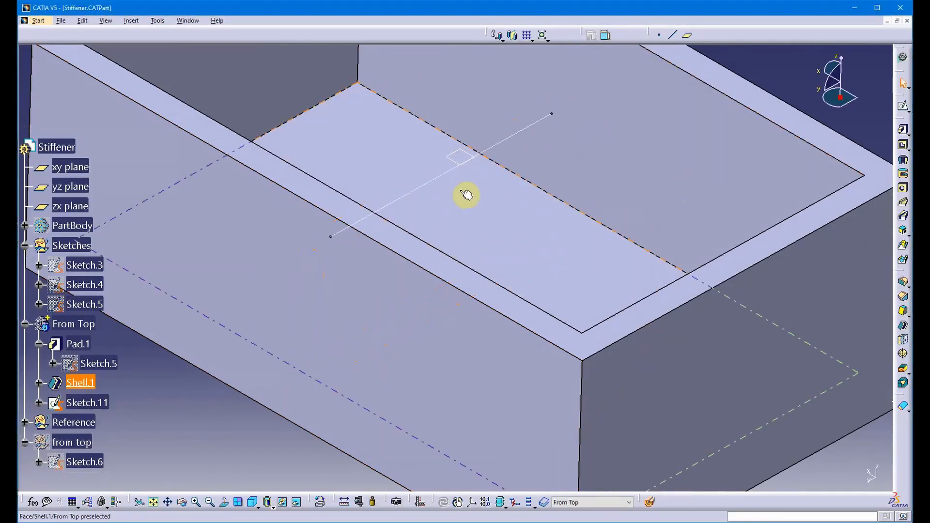
- Start a Stiffener in From Top mode and set its Thickness1 to 0.25 in
middle_drag(453, 240, 409, 302)
middle_drag(464, 323, 487, 293)
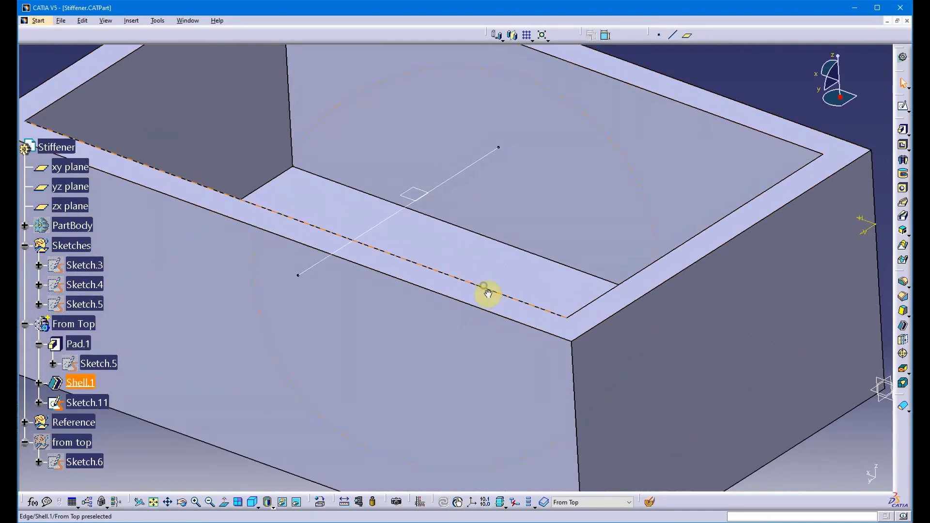
middle_drag(665, 262, 608, 305)
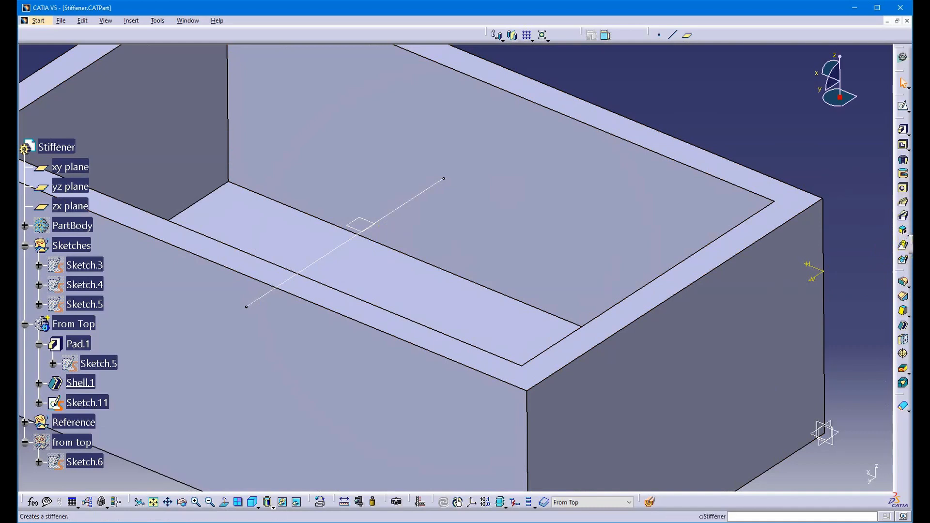
click(902, 231)
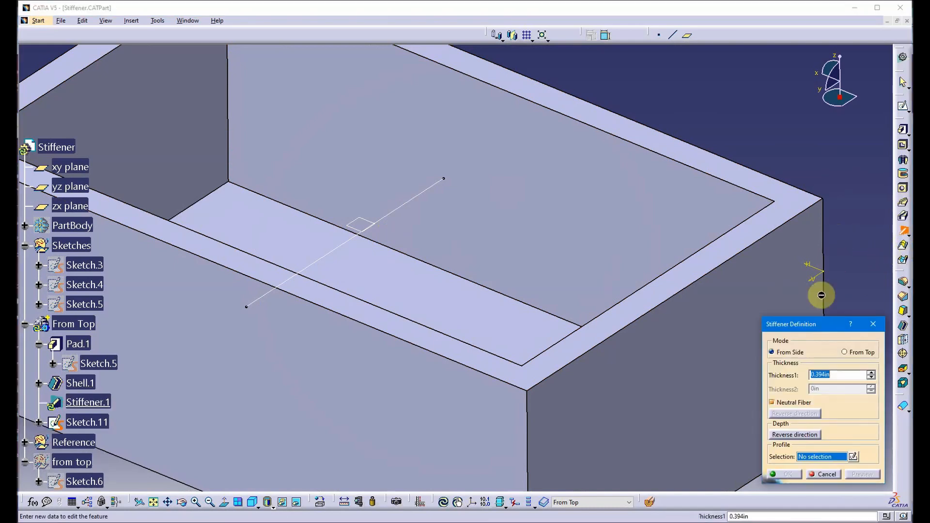
drag(807, 333, 754, 131)
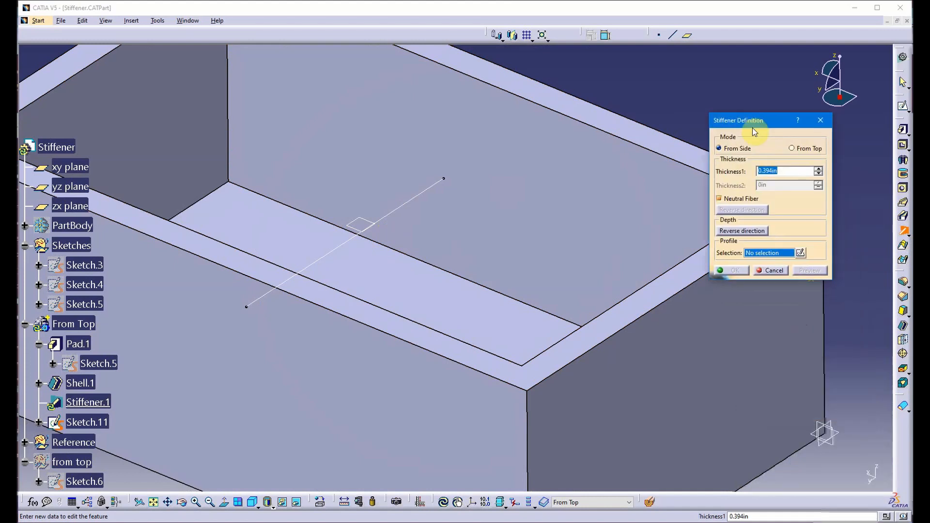
click(791, 149)
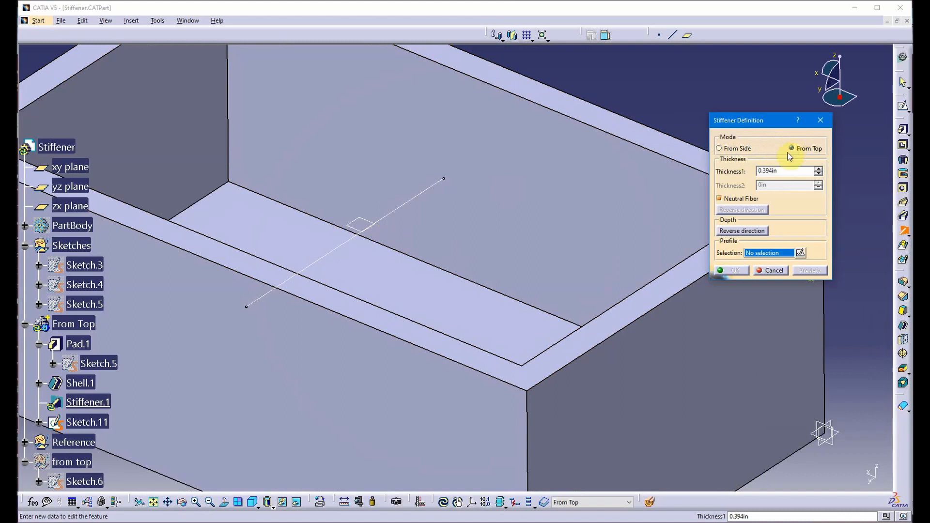
double_click(788, 170)
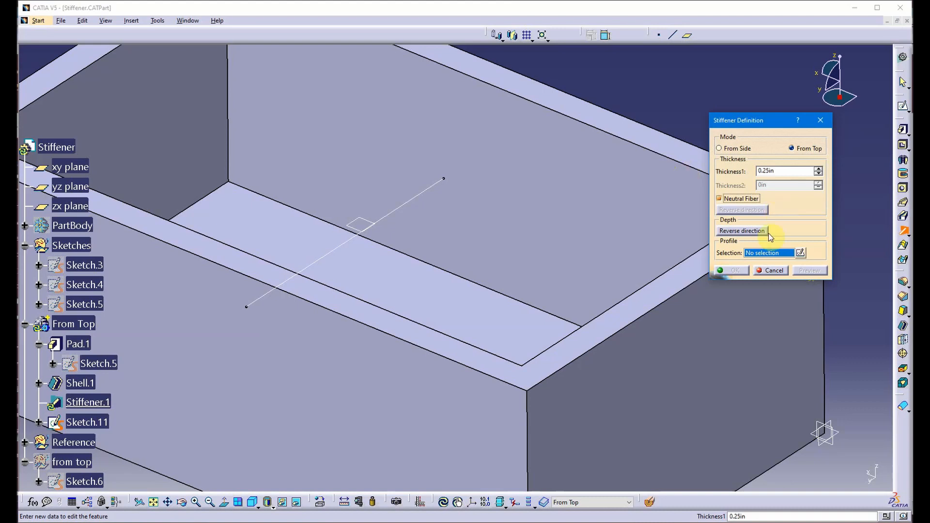
- Use the line sketch inside the box as the profile and create the From Top stiffener
click(411, 198)
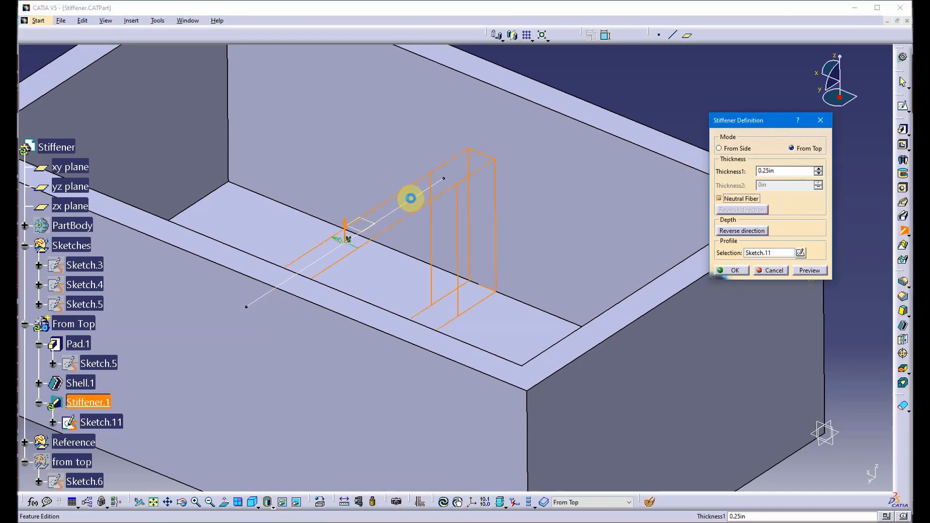
mouse_move(379, 318)
middle_down()
mouse_move(390, 292)
mouse_move(498, 297)
mouse_move(366, 393)
mouse_move(469, 353)
mouse_move(390, 304)
middle_up()
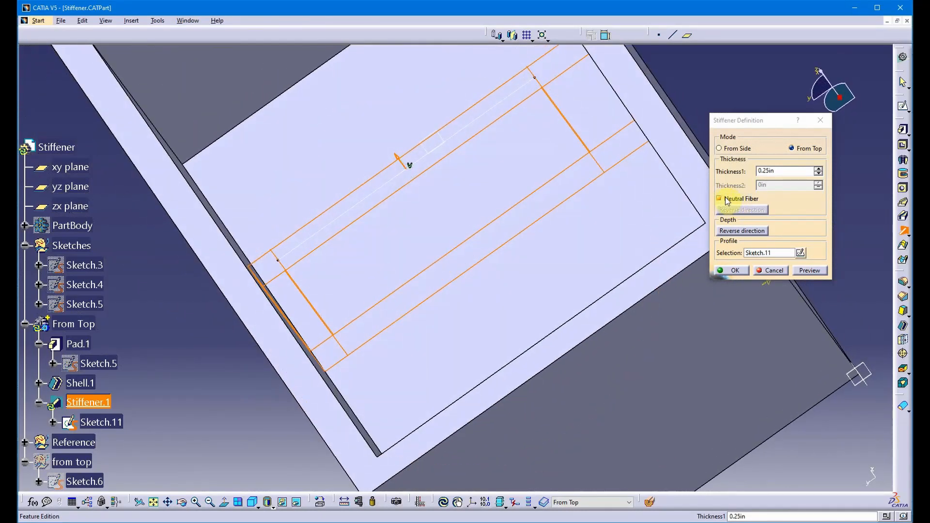
middle_drag(479, 268, 506, 276)
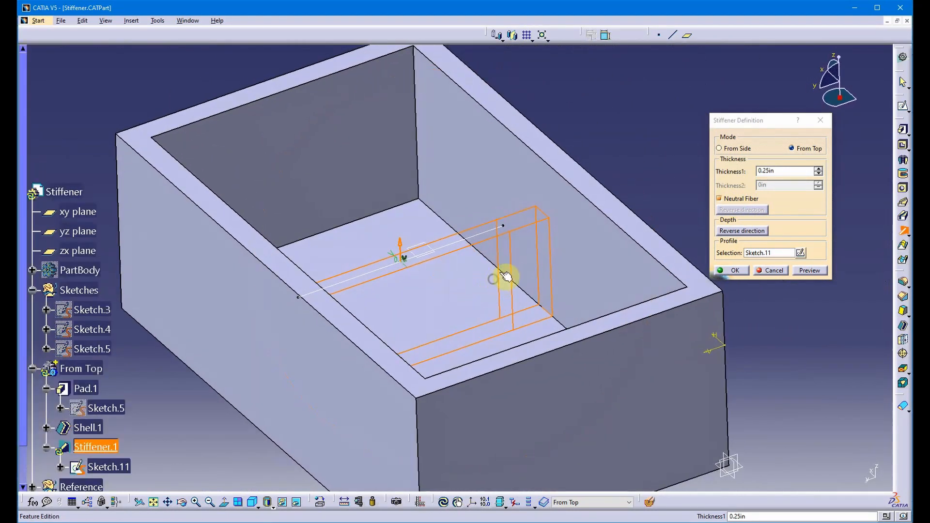
click(736, 270)
middle_drag(475, 404, 554, 375)
middle_drag(524, 357, 399, 394)
middle_drag(260, 414, 289, 276)
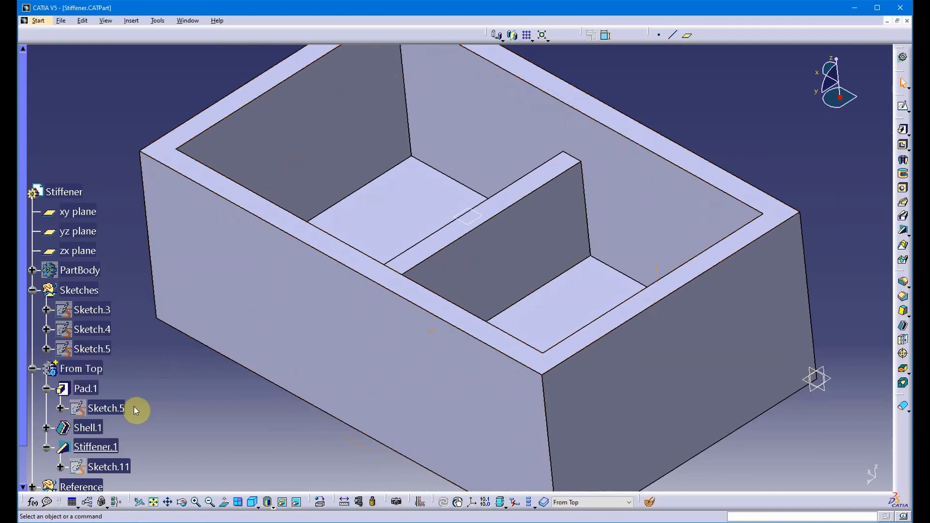
- Open the stiffener's line sketch, examine the line's ends against the inner walls in normal view, and leave the sketch
scroll(136, 410, down, 1)
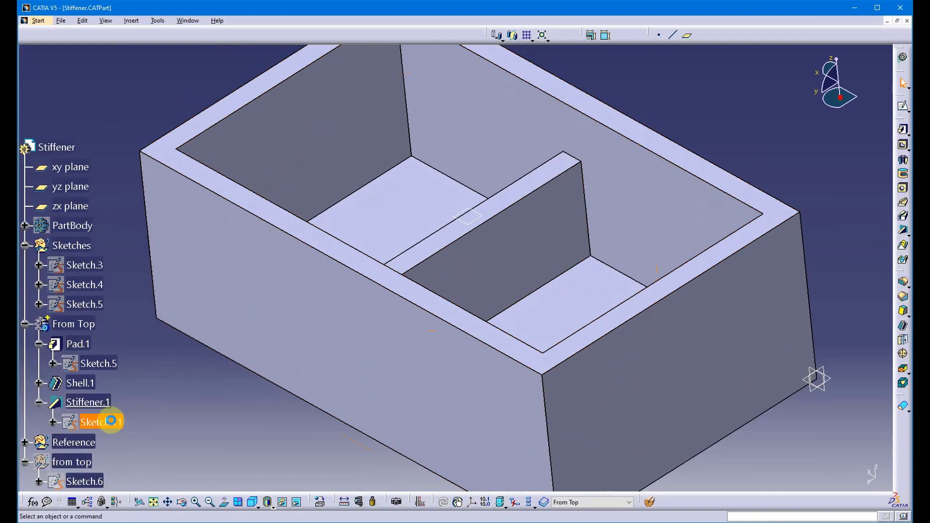
double_click(111, 421)
mouse_move(328, 377)
middle_down()
mouse_move(434, 303)
mouse_move(456, 394)
mouse_move(523, 245)
mouse_move(322, 370)
mouse_move(421, 375)
mouse_move(461, 348)
mouse_move(442, 392)
mouse_move(440, 378)
middle_up()
scroll(451, 369, up, 1)
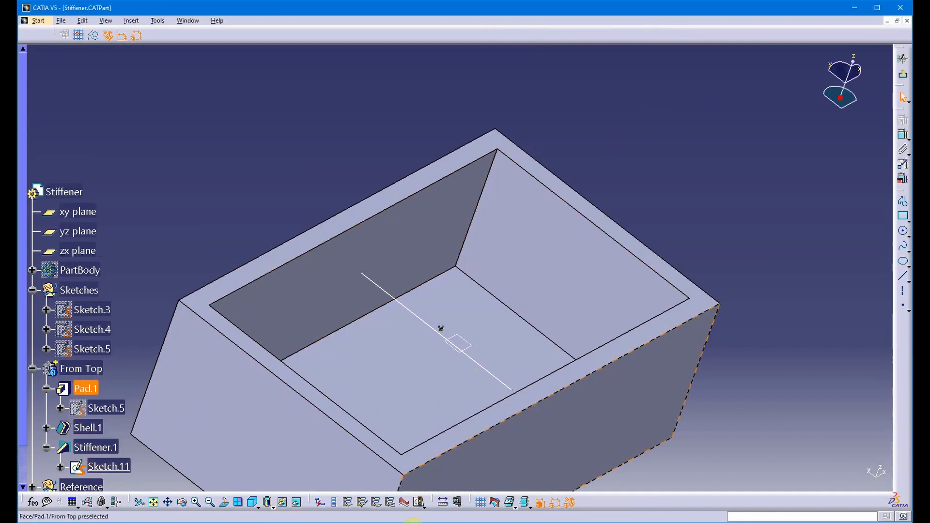
click(225, 506)
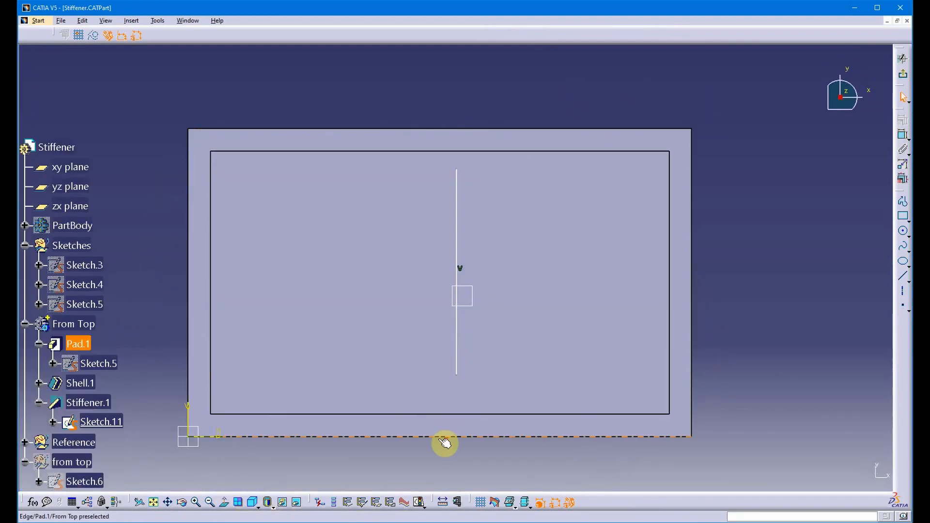
mouse_move(452, 438)
middle_down()
mouse_move(527, 338)
mouse_move(674, 197)
mouse_move(451, 326)
mouse_move(334, 367)
mouse_move(434, 390)
mouse_move(474, 353)
middle_up()
click(902, 59)
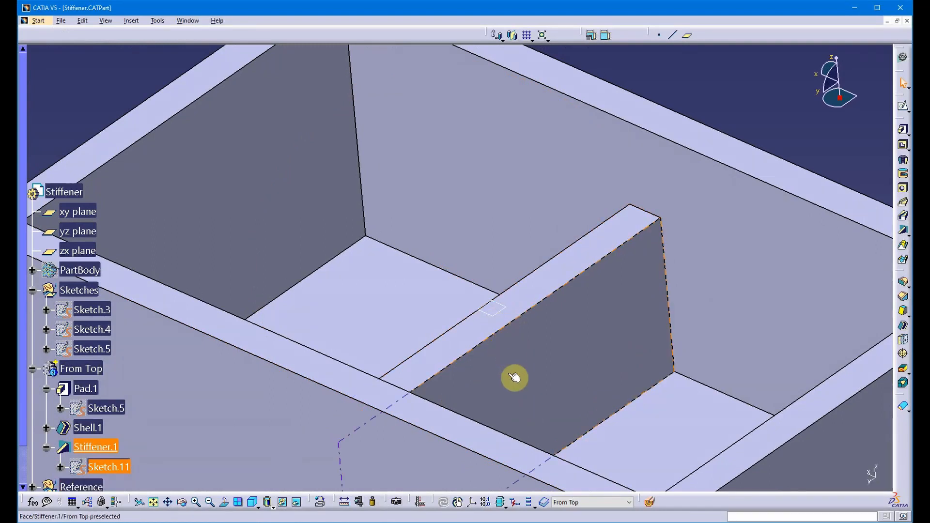
- Reopen the stiffener's definition and examine how the rib extends from the profile line to the walls and floor
middle_drag(525, 416, 491, 338)
double_click(115, 448)
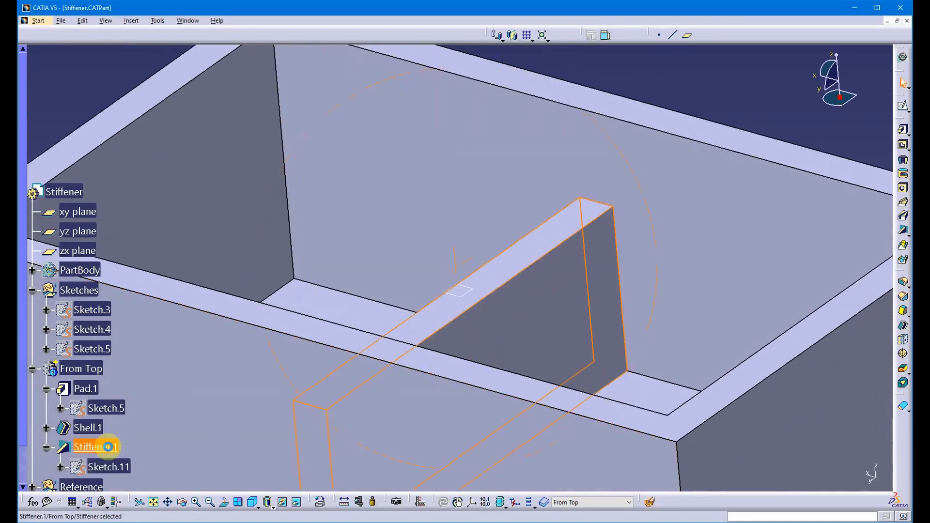
middle_drag(377, 354, 462, 349)
middle_drag(347, 358, 361, 351)
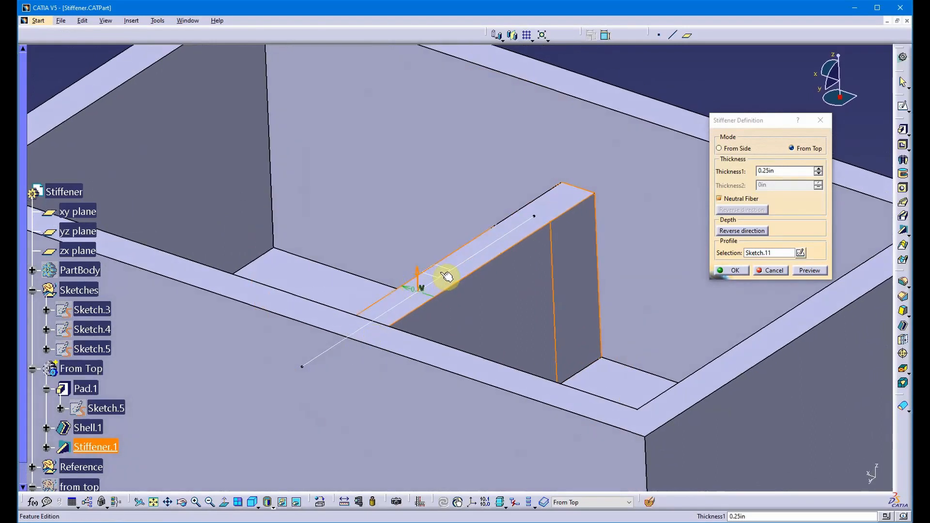
middle_drag(520, 373, 490, 387)
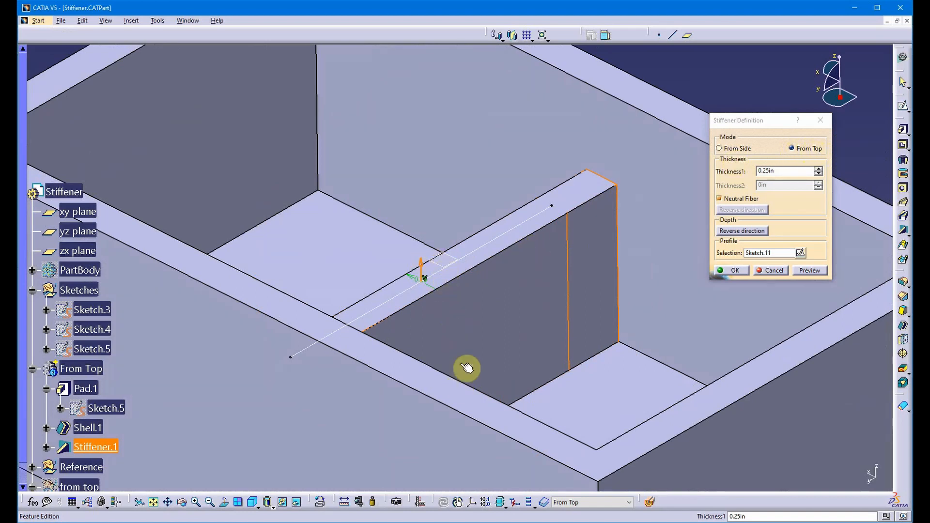
middle_drag(466, 368, 477, 322)
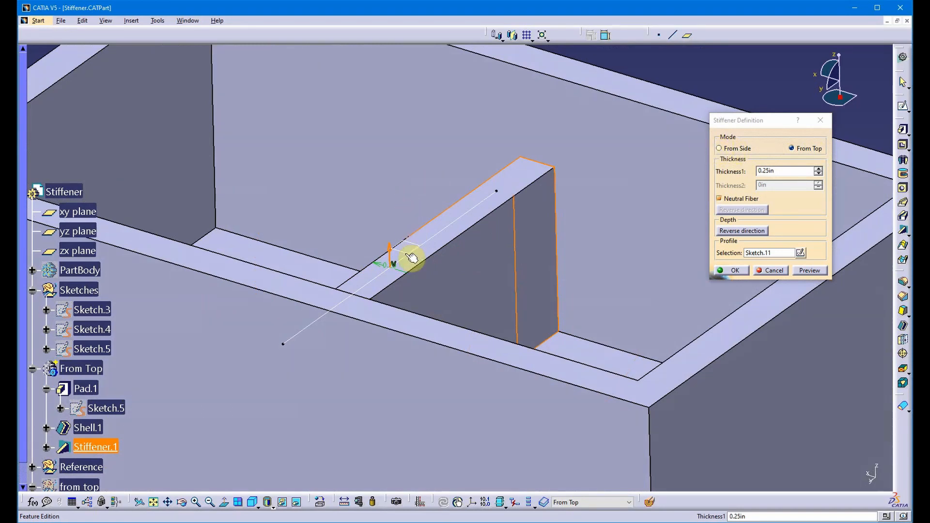
middle_drag(526, 252, 640, 190)
scroll(640, 190, up, 2)
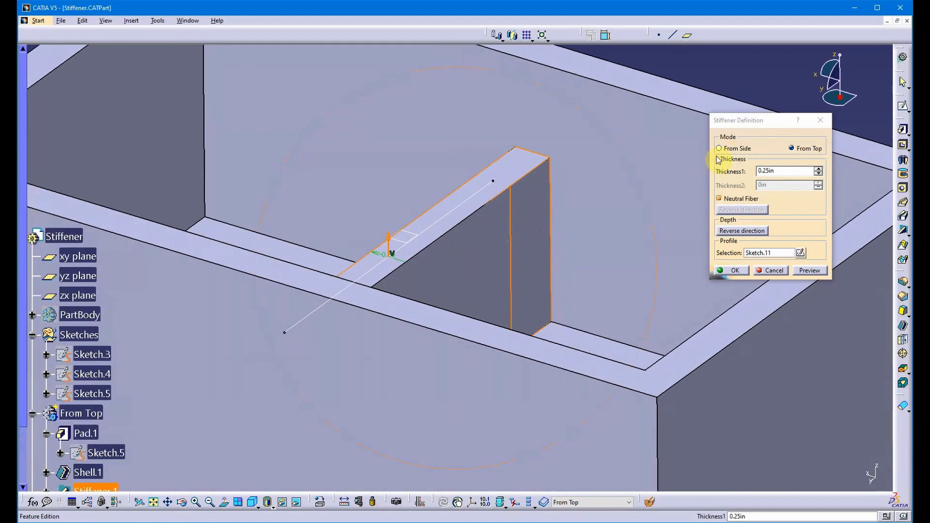
- Switch the stiffener to From Side mode and preview the direction in which it fills the box
click(723, 149)
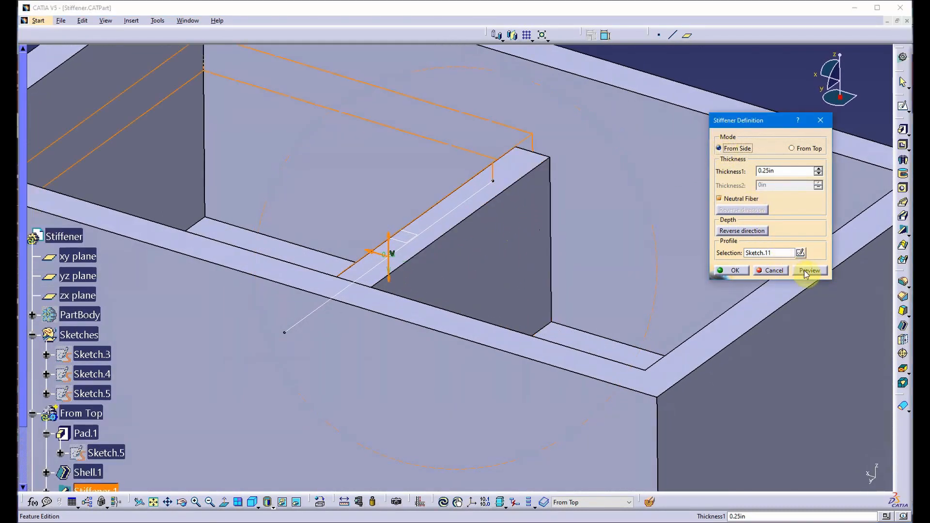
click(805, 271)
middle_drag(425, 347, 455, 328)
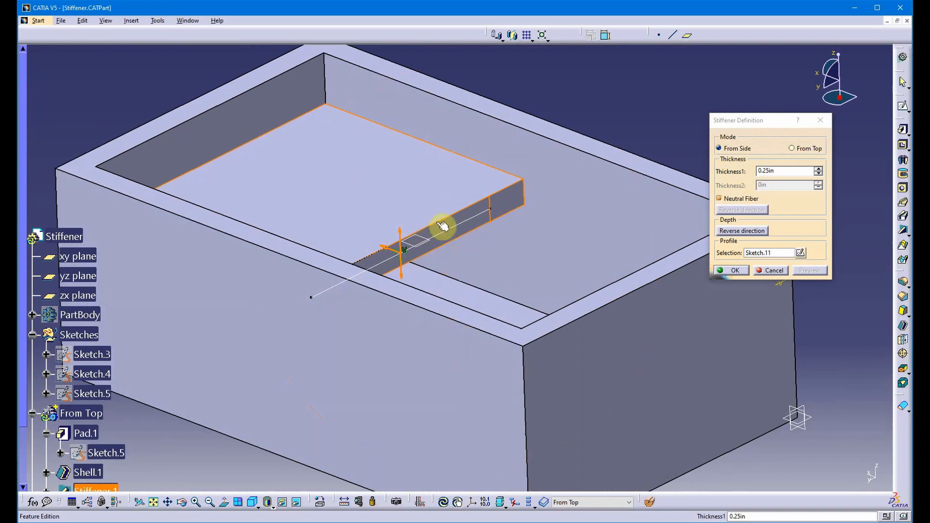
middle_drag(443, 226, 479, 237)
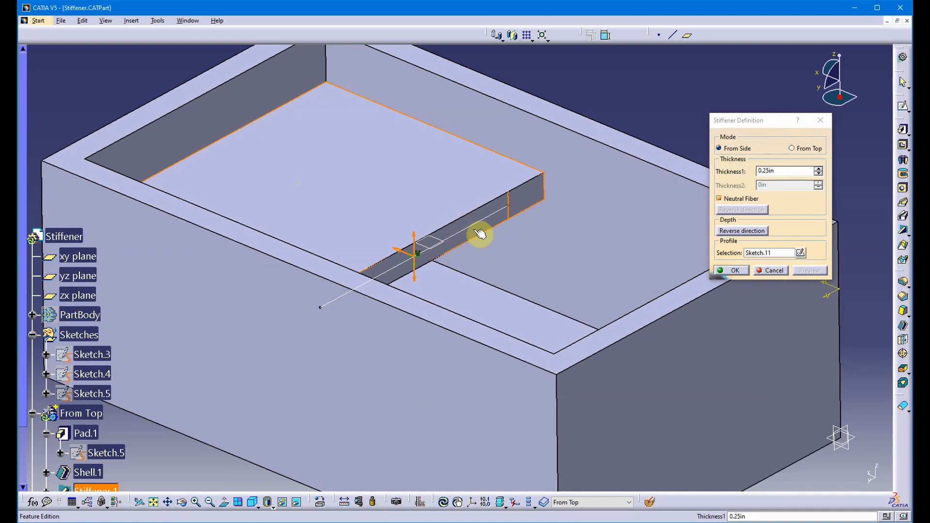
- Return the stiffener to From Top mode, preview the rib, and accept the definition
click(816, 149)
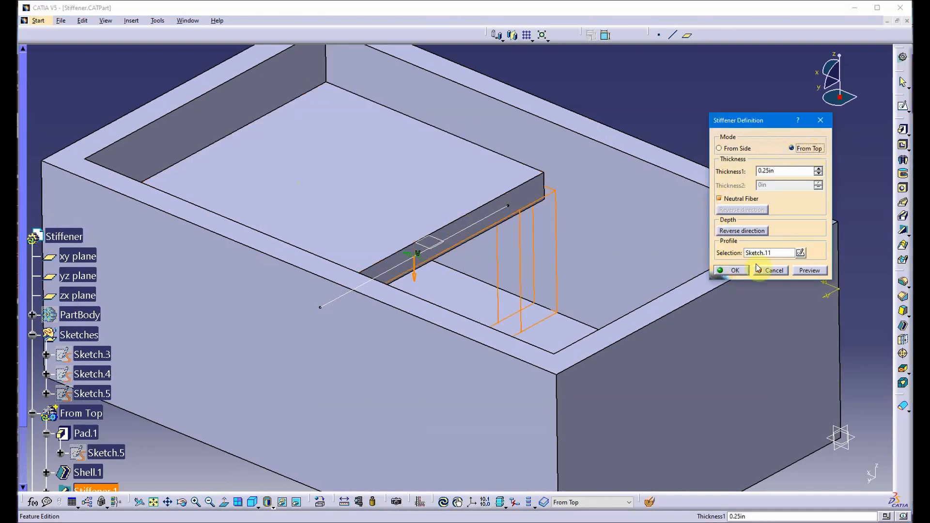
click(810, 270)
middle_drag(462, 266, 533, 271)
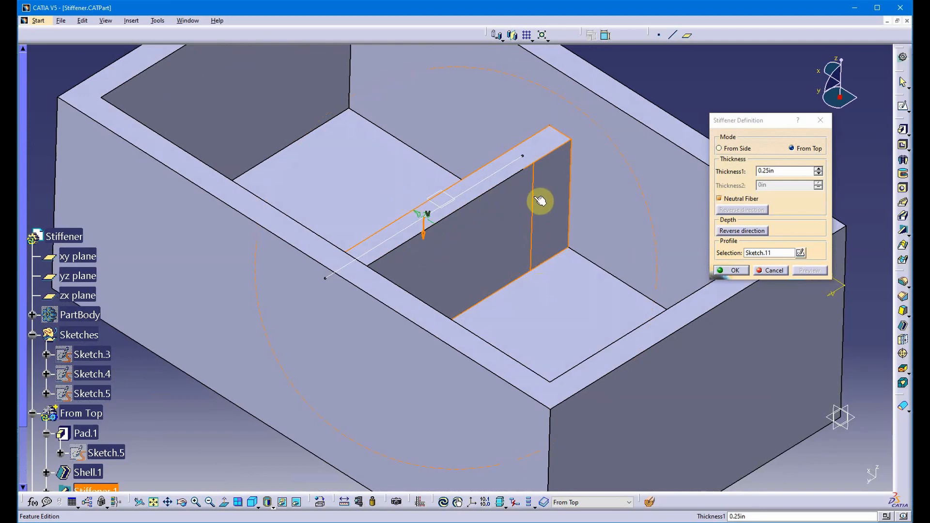
middle_drag(550, 205, 522, 257)
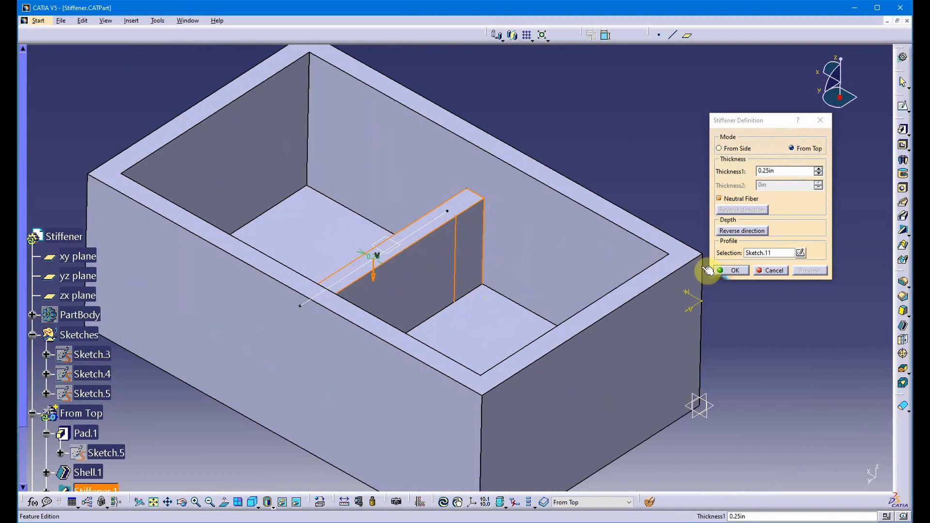
click(726, 271)
- Examine from several angles how the finished rib meets the box's inner walls and floor
middle_drag(534, 312, 475, 230)
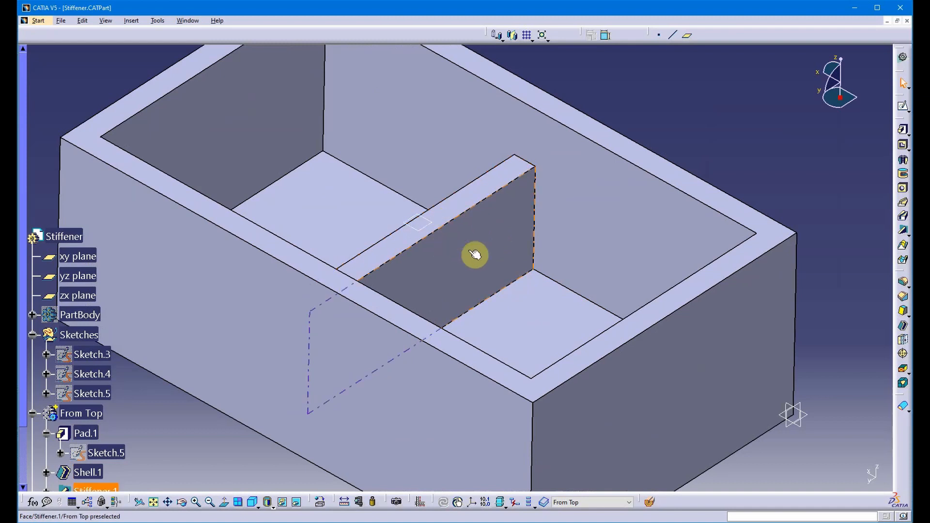
middle_drag(458, 267, 440, 277)
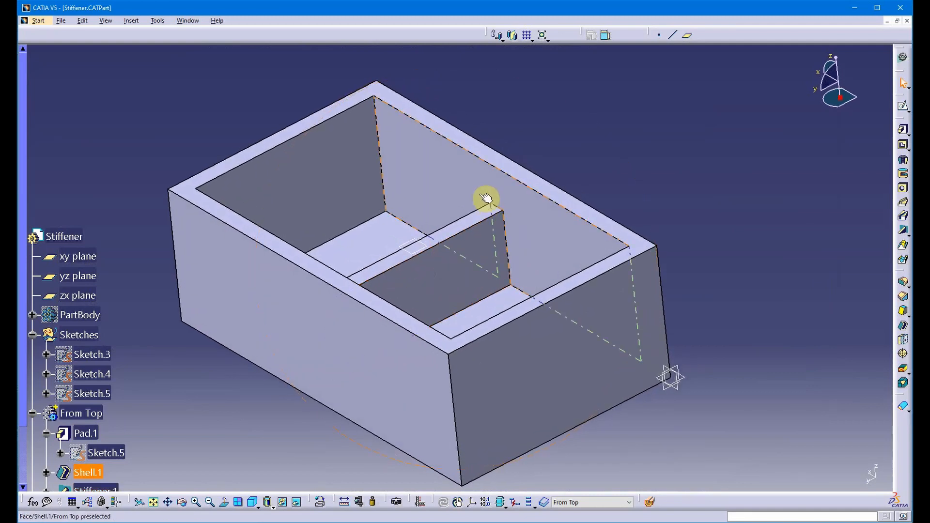
middle_drag(517, 238, 345, 193)
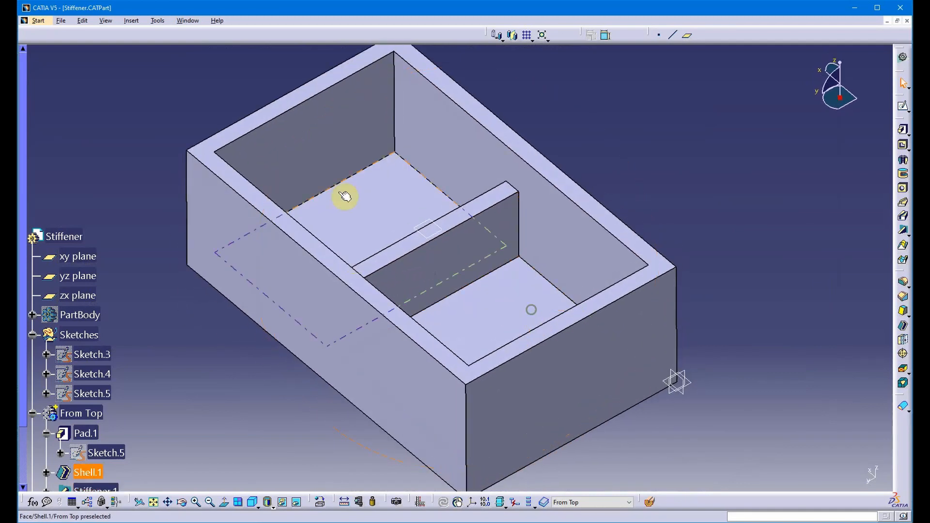
mouse_move(420, 320)
middle_down()
mouse_move(405, 321)
mouse_move(465, 460)
mouse_move(407, 278)
mouse_move(297, 266)
mouse_move(330, 173)
mouse_move(395, 311)
mouse_move(596, 417)
mouse_move(363, 292)
mouse_move(413, 325)
mouse_move(409, 313)
mouse_move(478, 284)
mouse_move(420, 338)
middle_up()
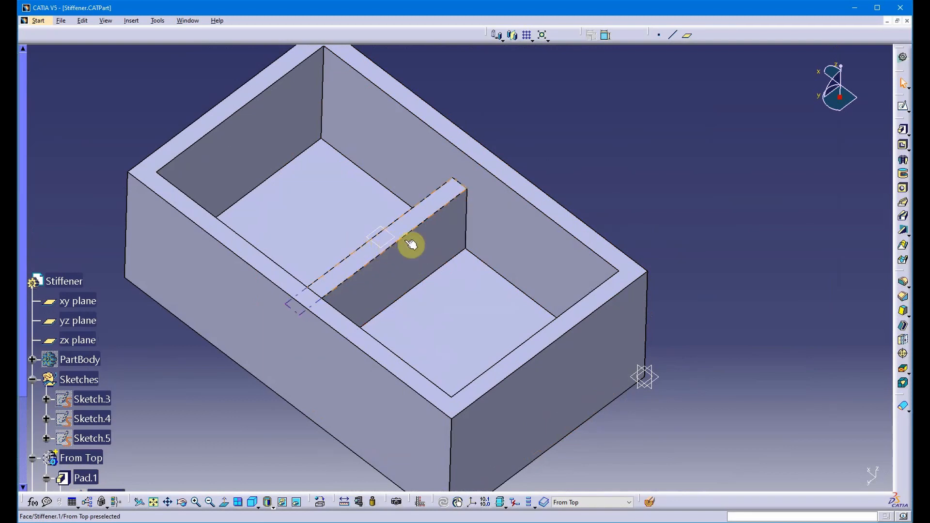
middle_drag(409, 283, 396, 261)
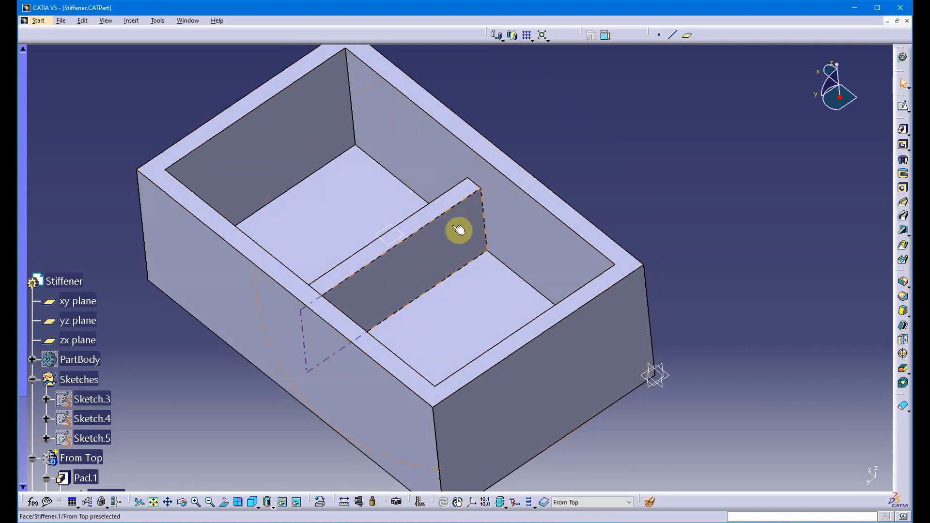
mouse_move(458, 230)
middle_down()
mouse_move(434, 199)
mouse_move(456, 186)
mouse_move(438, 234)
mouse_move(443, 270)
mouse_move(445, 238)
middle_up()
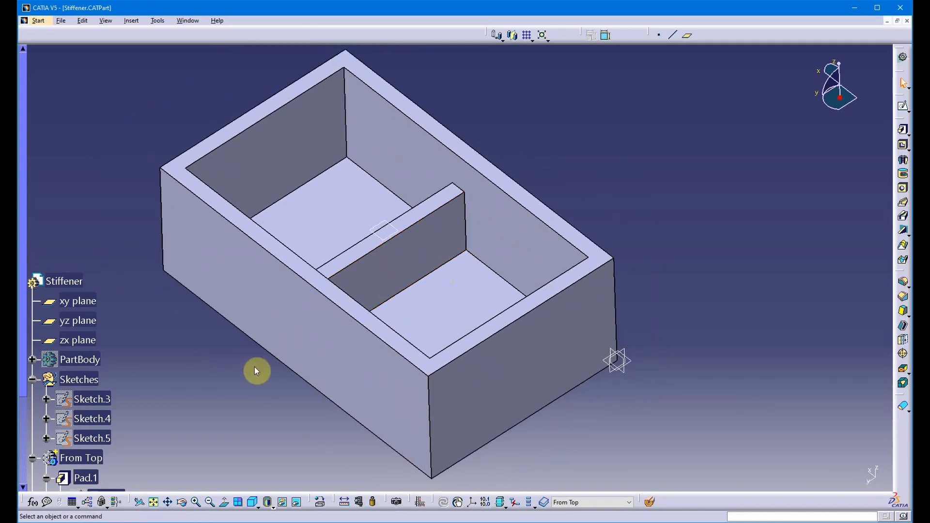
- Delete the stiffener from the From Top body while keeping its line sketch
scroll(255, 370, down, 3)
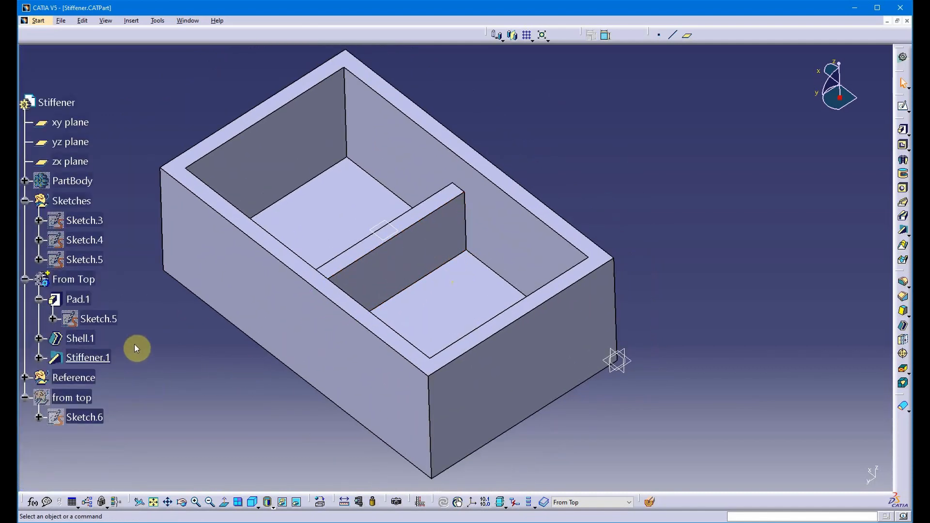
click(105, 362)
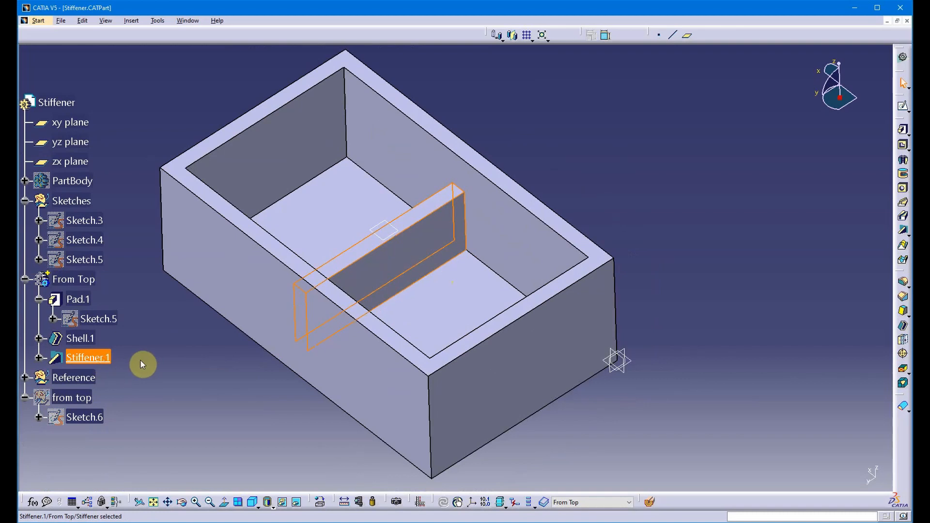
key(Delete)
click(691, 187)
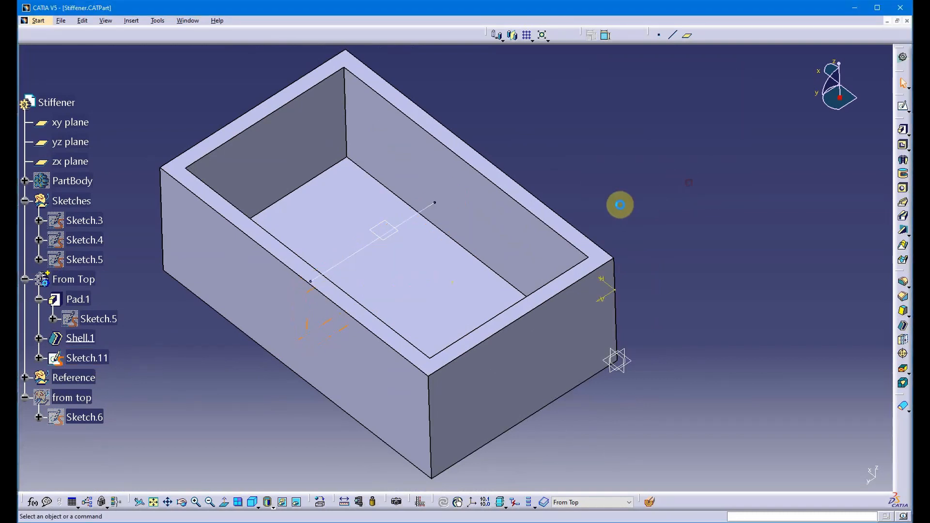
- Hide the line sketch of the previous stiffener that spans the inside of the box
right_click(415, 226)
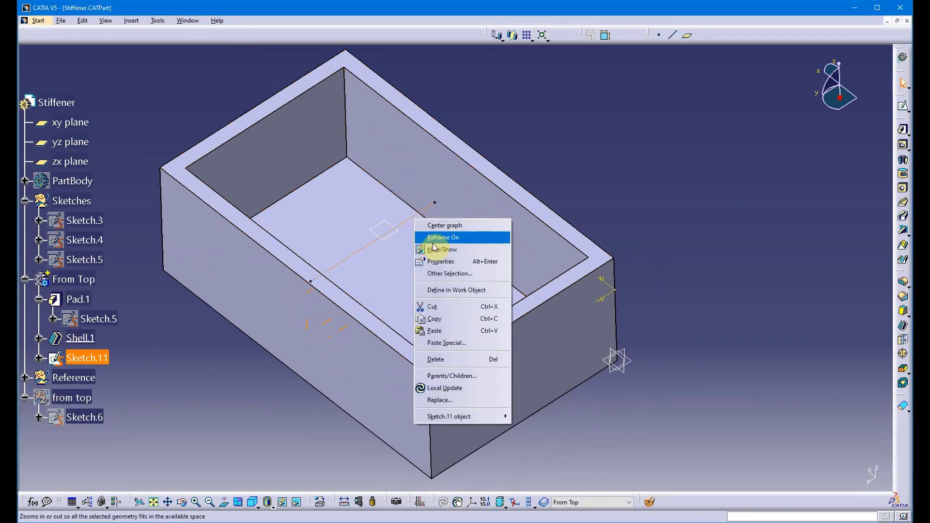
click(442, 257)
middle_drag(389, 368, 404, 353)
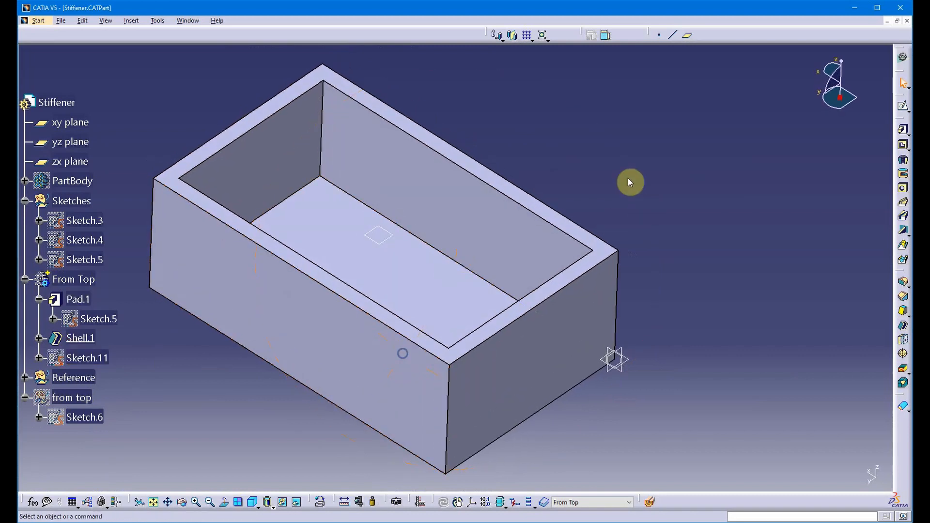
- Expand the Reference geometrical set and define it as the in-work object
right_click(77, 378)
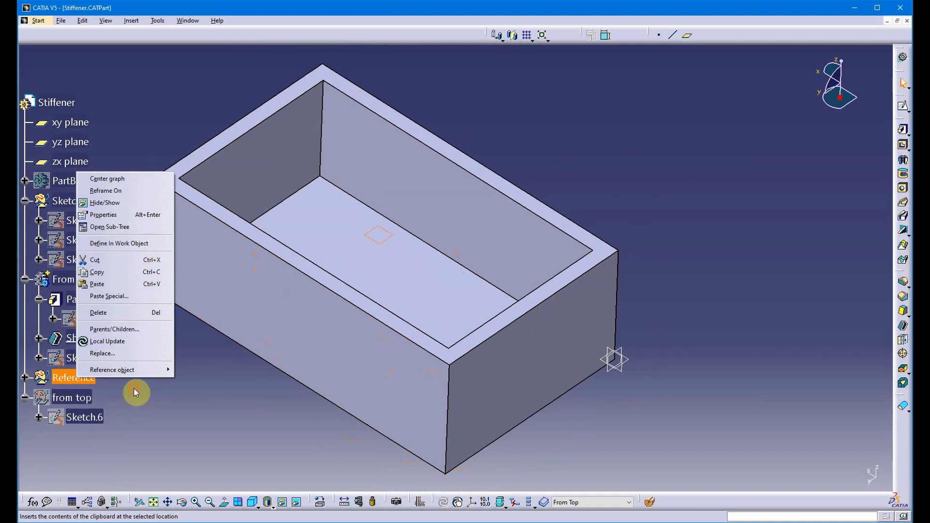
click(22, 380)
click(24, 377)
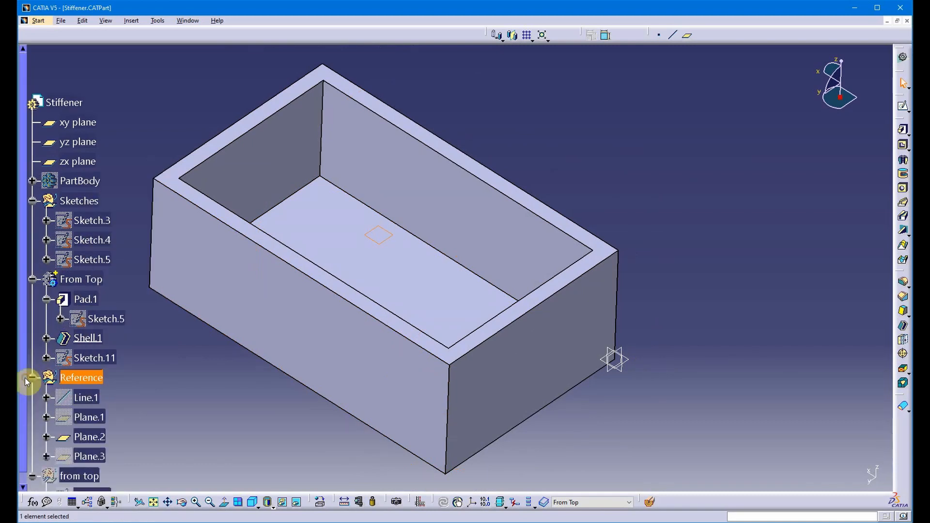
right_click(79, 376)
click(151, 242)
middle_drag(204, 398, 295, 400)
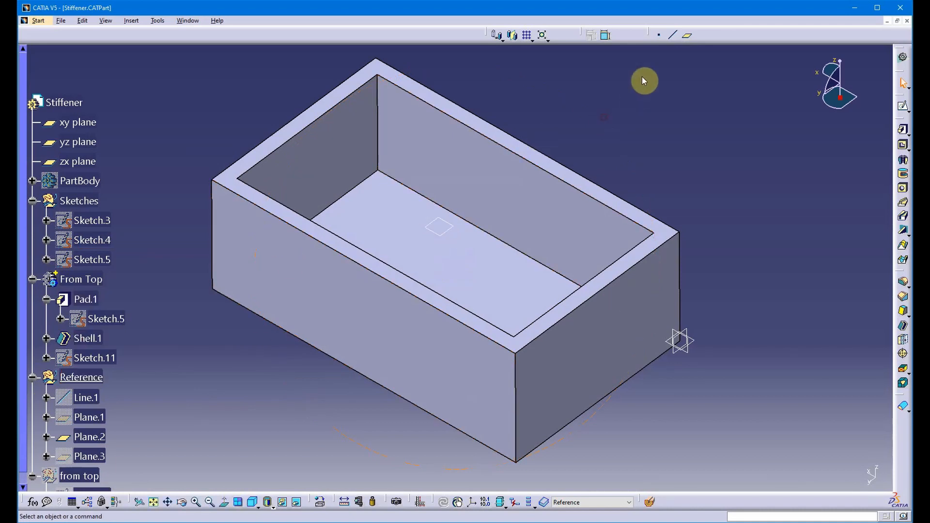
- Create a reference plane offset 2.953 in from the yz plane, crossing the box
click(688, 36)
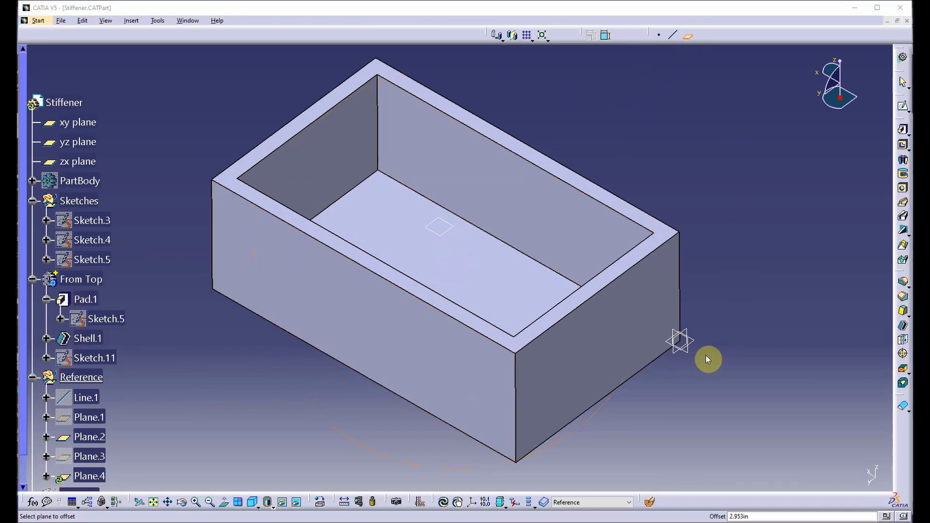
click(678, 357)
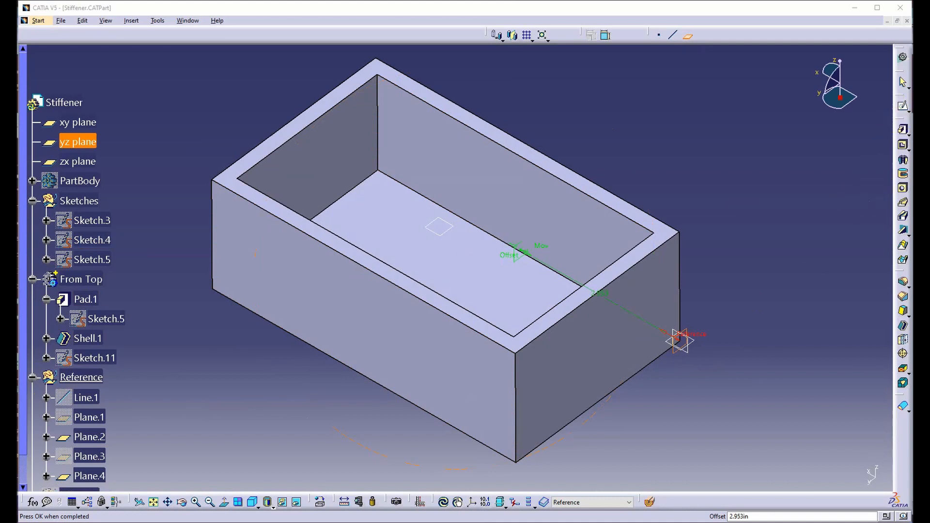
click(702, 187)
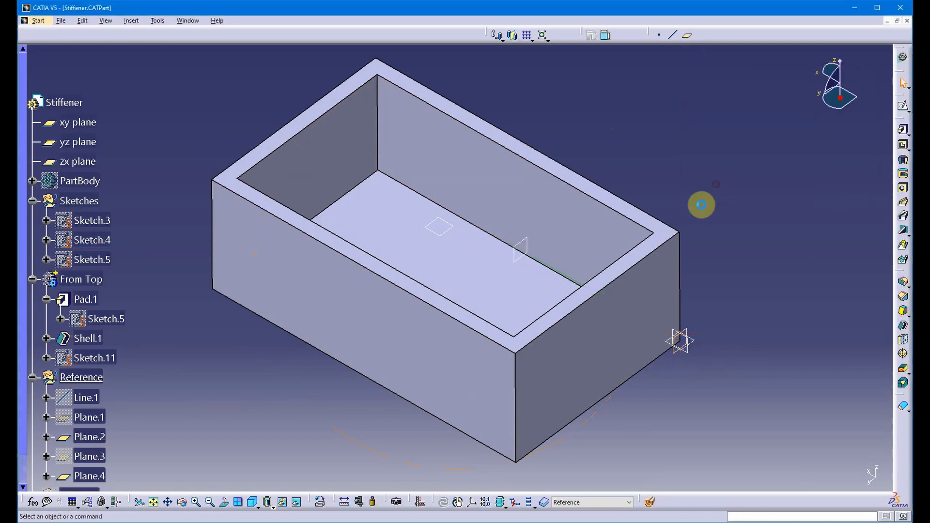
- Start a sketch on the new offset plane and orient the view normal to it
middle_drag(450, 296, 606, 233)
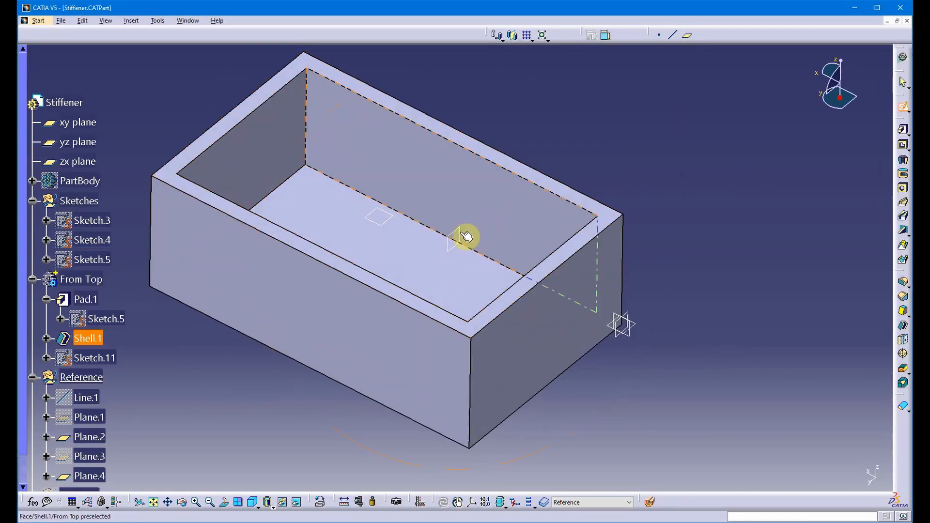
click(787, 235)
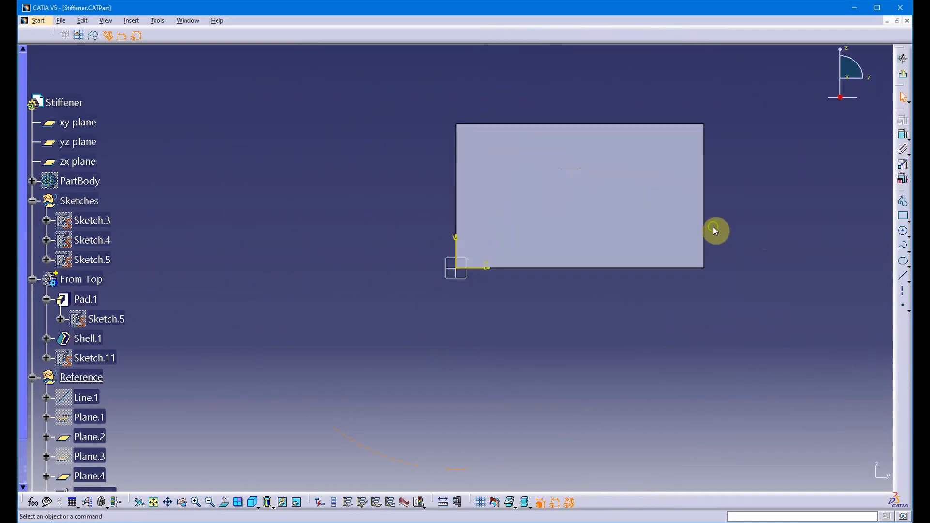
mouse_move(713, 230)
middle_down()
mouse_move(624, 305)
mouse_move(631, 270)
middle_up()
middle_drag(652, 314, 562, 317)
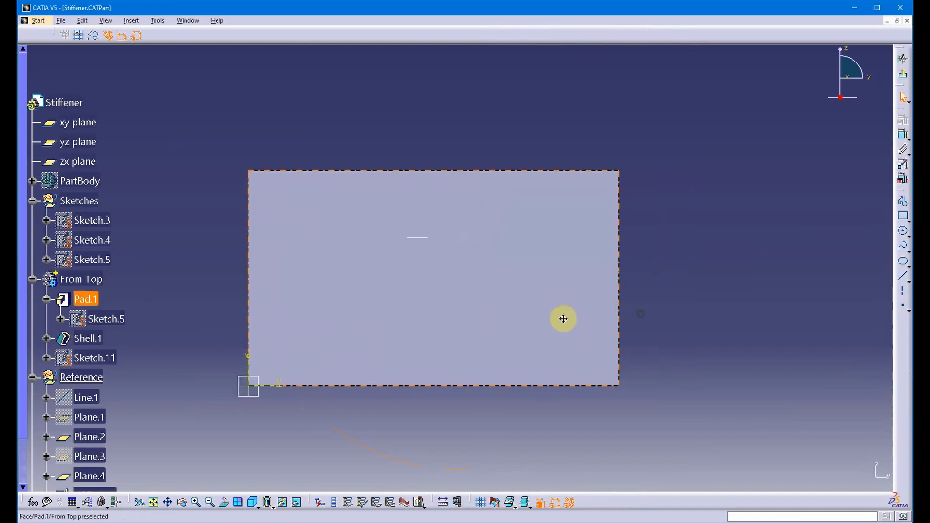
middle_drag(344, 251, 477, 249)
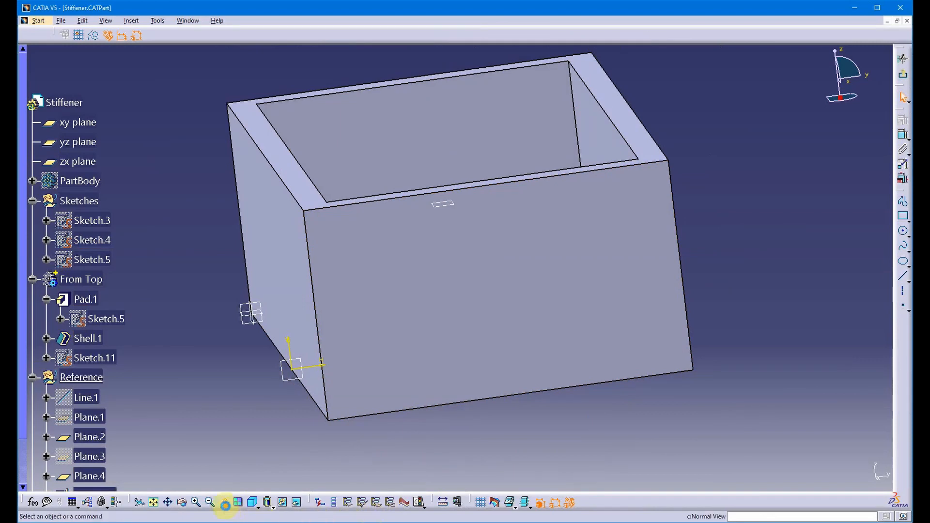
click(225, 504)
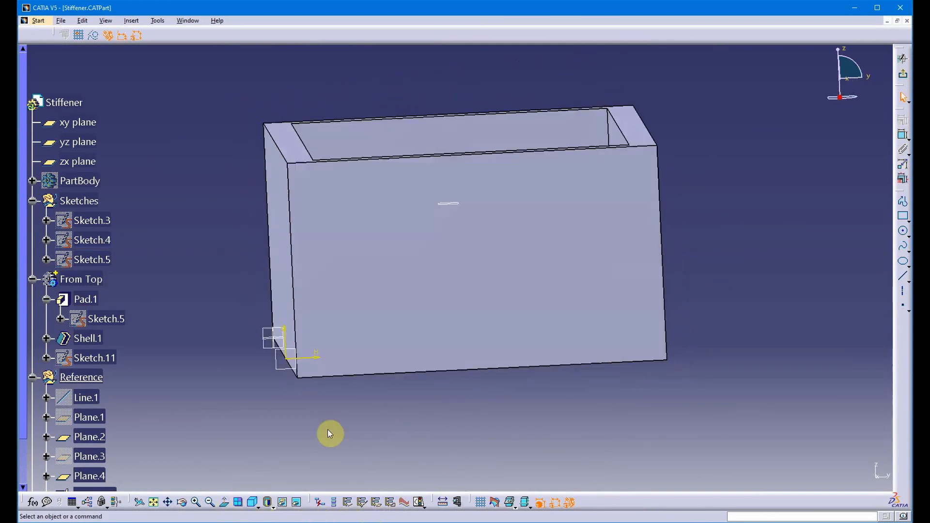
- Cut the part by the sketch plane to expose the box's wall and floor section
click(495, 503)
click(494, 504)
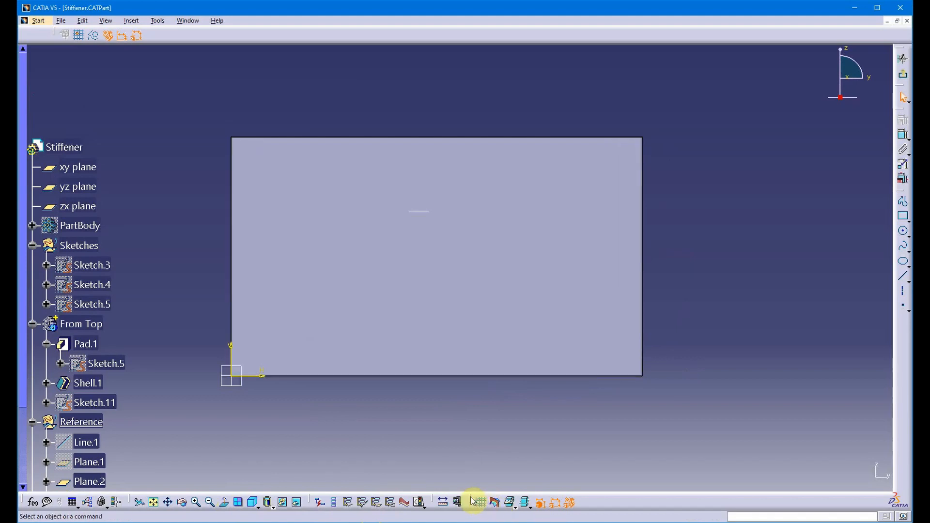
mouse_move(472, 501)
mouse_down()
mouse_move(483, 454)
mouse_move(486, 497)
mouse_up()
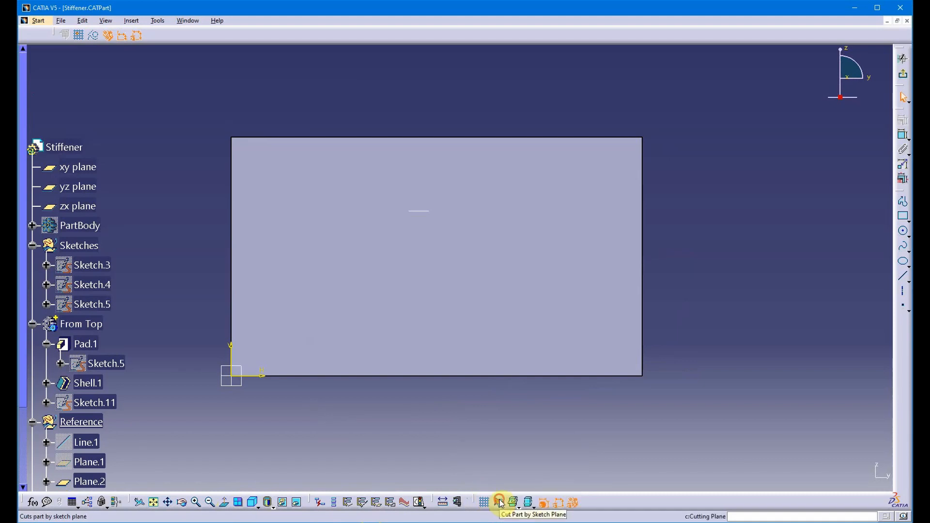
click(499, 503)
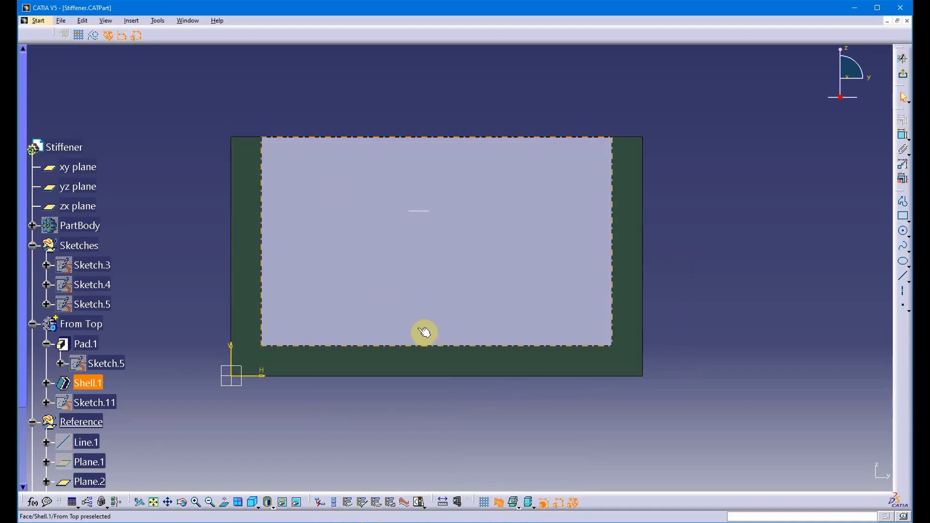
- Sketch a diagonal line from about H 0.37 in, V 1.16 in beside the inner wall down toward the floor, and finish the sketch
click(900, 280)
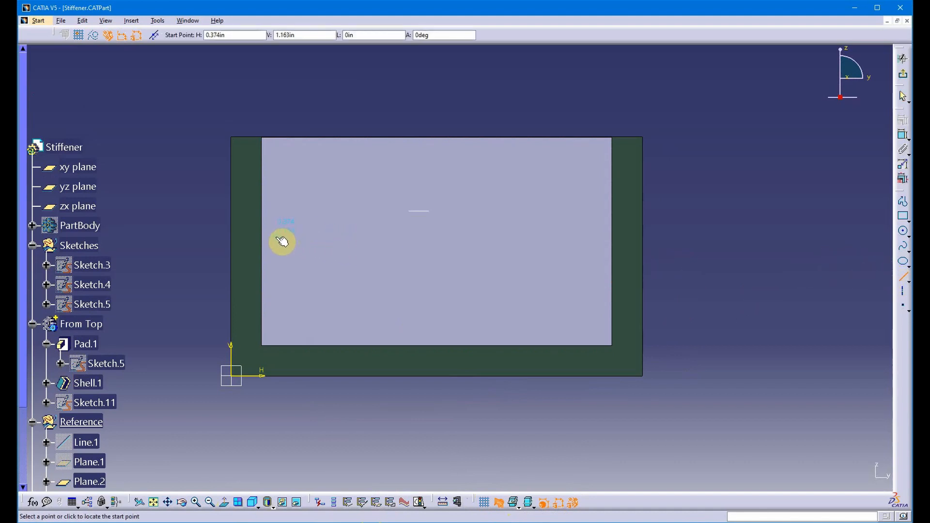
click(363, 328)
middle_drag(454, 245, 477, 209)
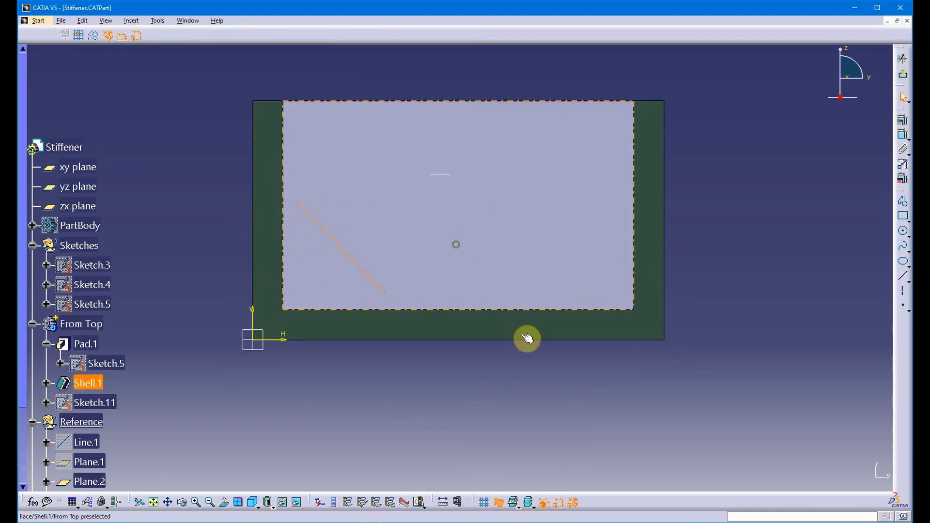
click(501, 384)
middle_drag(400, 369, 599, 314)
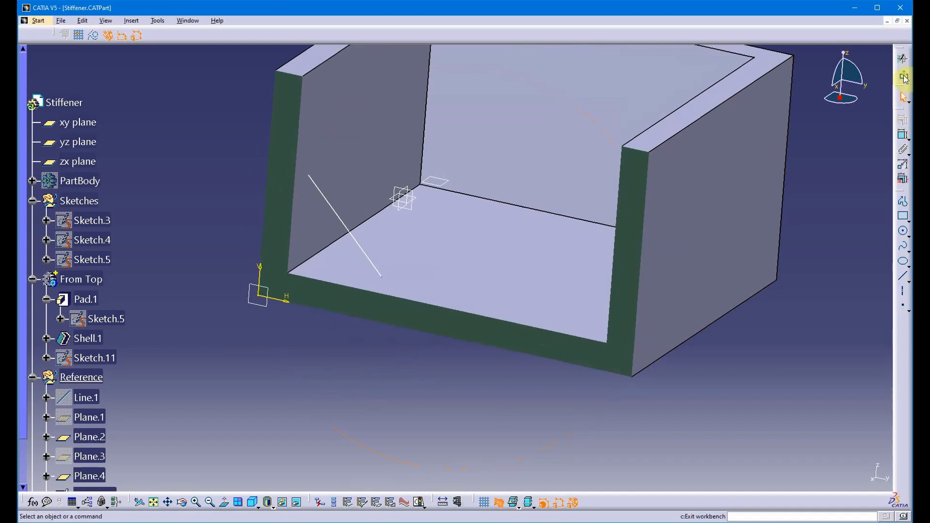
click(902, 79)
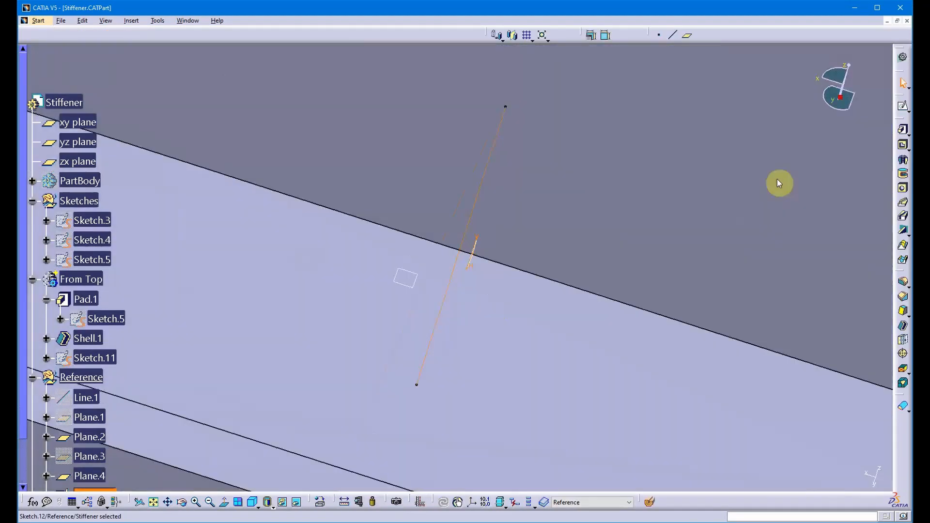
- Examine from several angles how the diagonal line sits relative to the box's inner wall and floor
scroll(600, 276, up, 1)
middle_drag(600, 275, 609, 220)
right_click(609, 220)
middle_drag(610, 220, 614, 272)
mouse_move(577, 355)
middle_down()
mouse_move(567, 324)
mouse_move(576, 317)
middle_up()
click(824, 160)
middle_drag(532, 270, 524, 374)
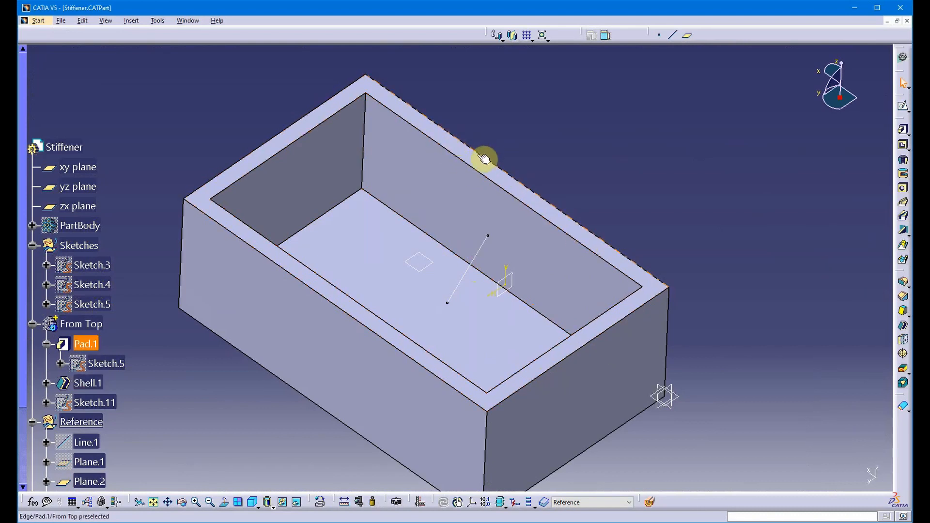
click(904, 233)
click(538, 290)
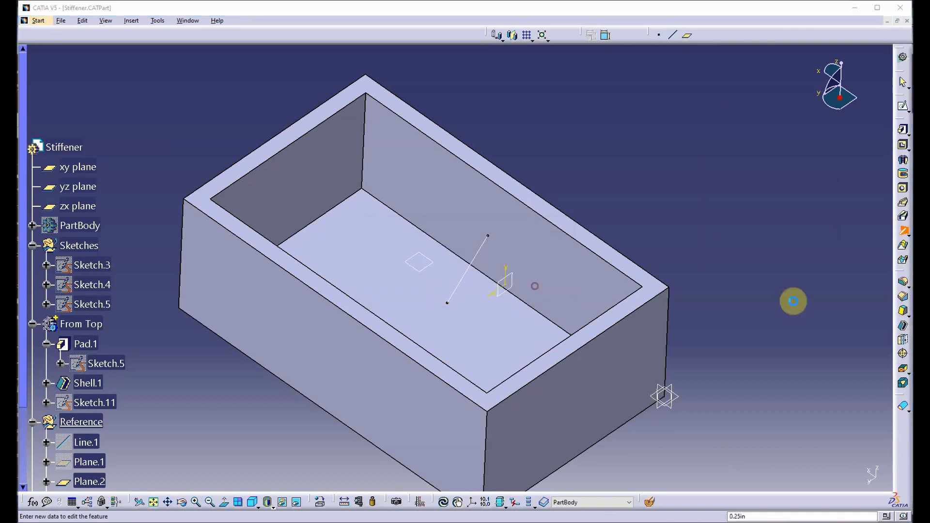
click(765, 271)
- Define the From Top body as the in-work object
scroll(266, 335, down, 5)
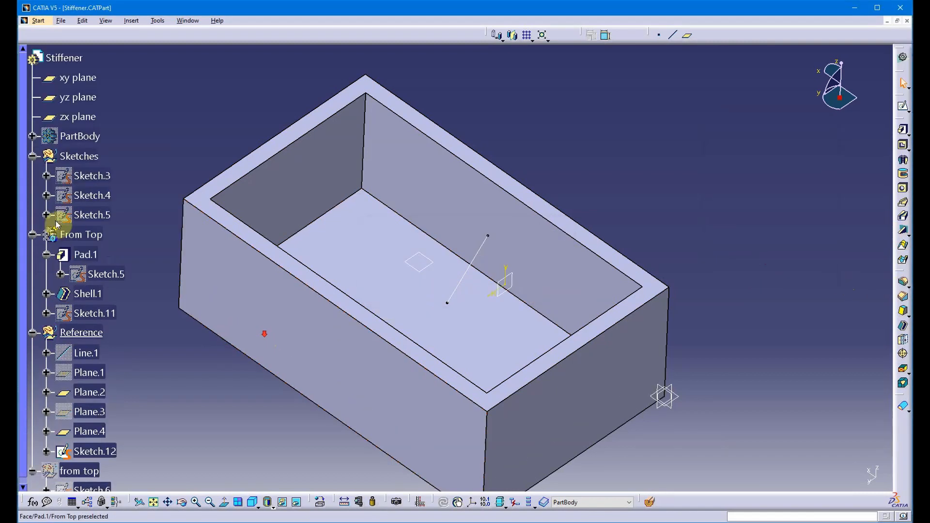
right_click(88, 234)
click(132, 303)
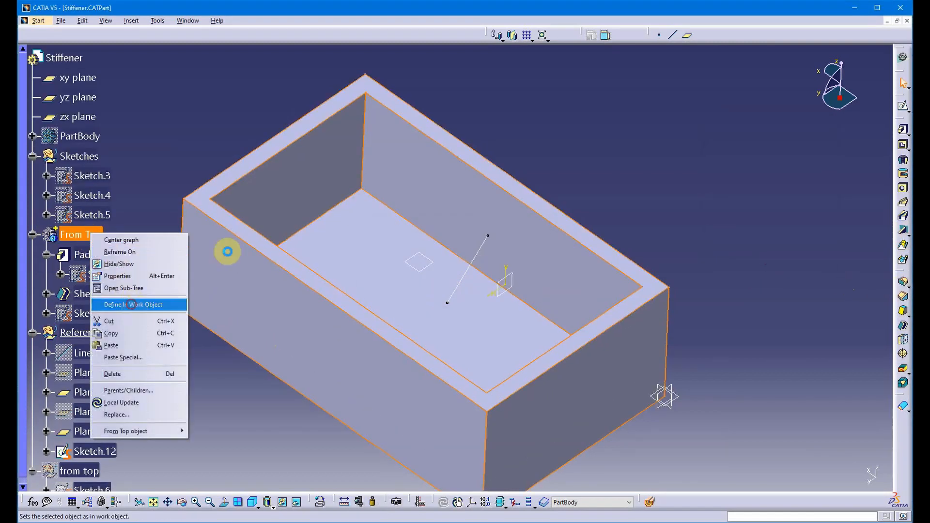
- Start a From Side stiffener in the From Top body with the diagonal line sketch as its profile
click(902, 231)
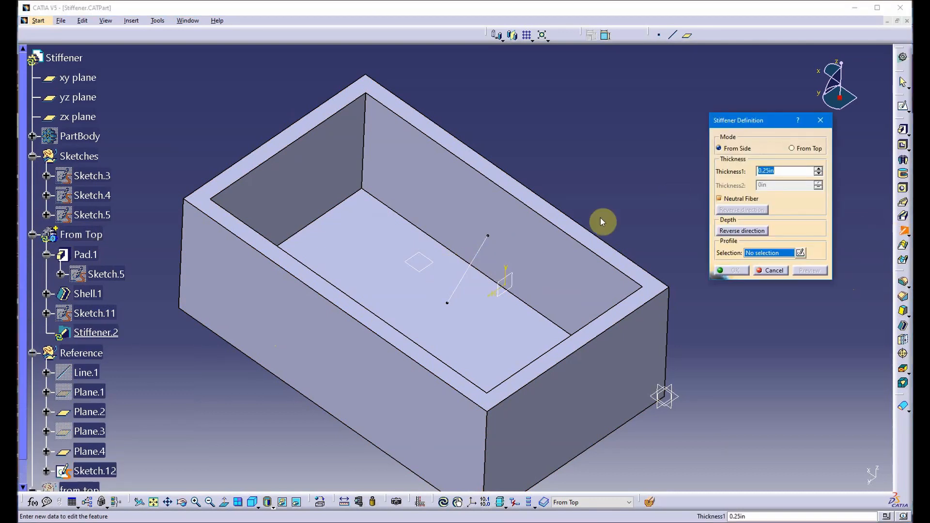
mouse_move(492, 260)
middle_down()
mouse_move(492, 228)
mouse_move(492, 395)
mouse_move(463, 332)
mouse_move(567, 284)
middle_up()
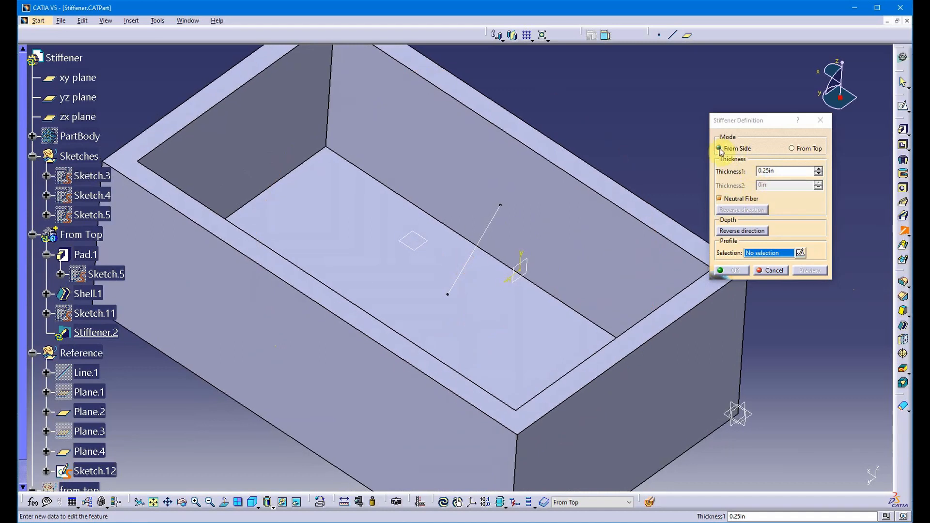
middle_drag(595, 241, 572, 239)
middle_drag(494, 347, 507, 281)
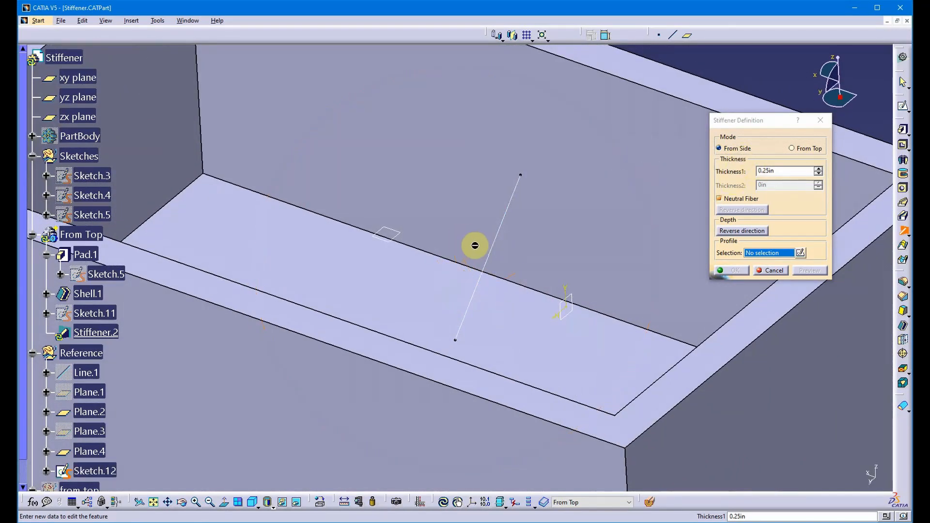
click(492, 246)
middle_drag(561, 250, 467, 246)
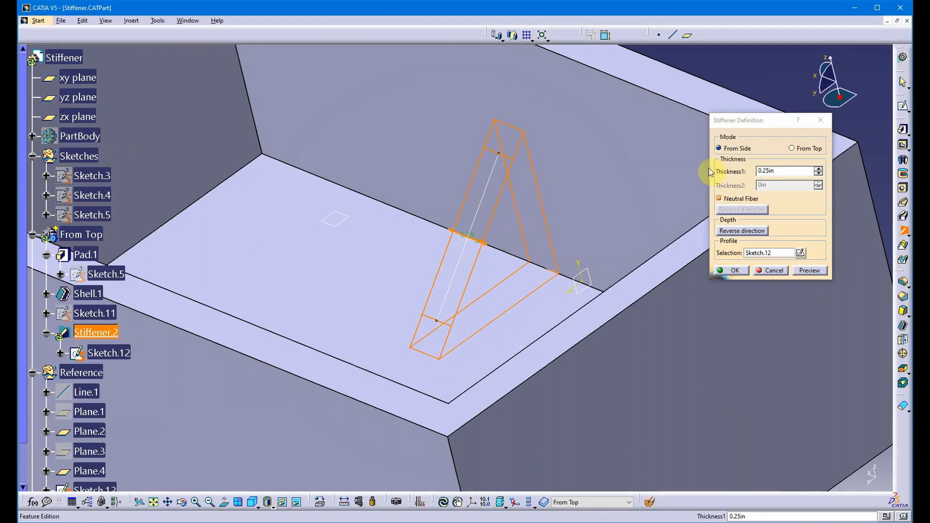
- Set the stiffener's thickness to 0.125 in and accept the definition
click(764, 171)
text(1)
key(Tab)
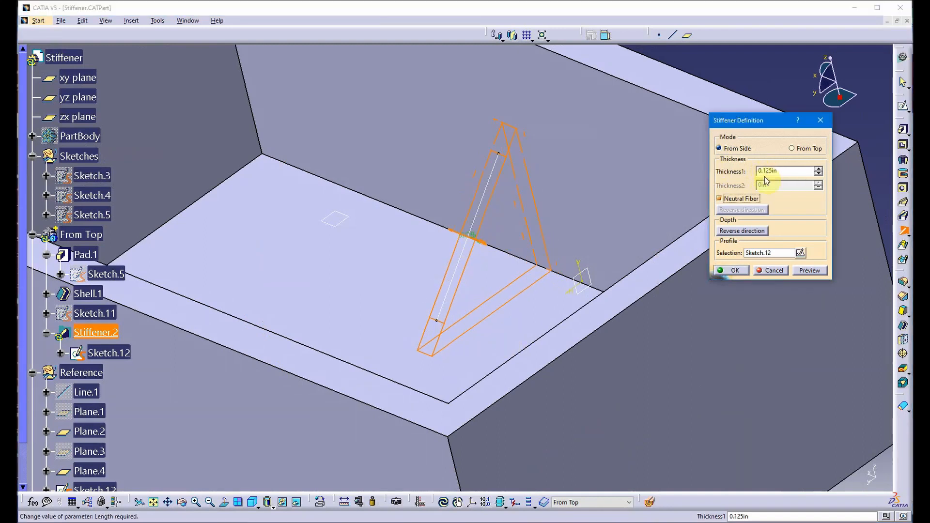
middle_drag(483, 312, 501, 328)
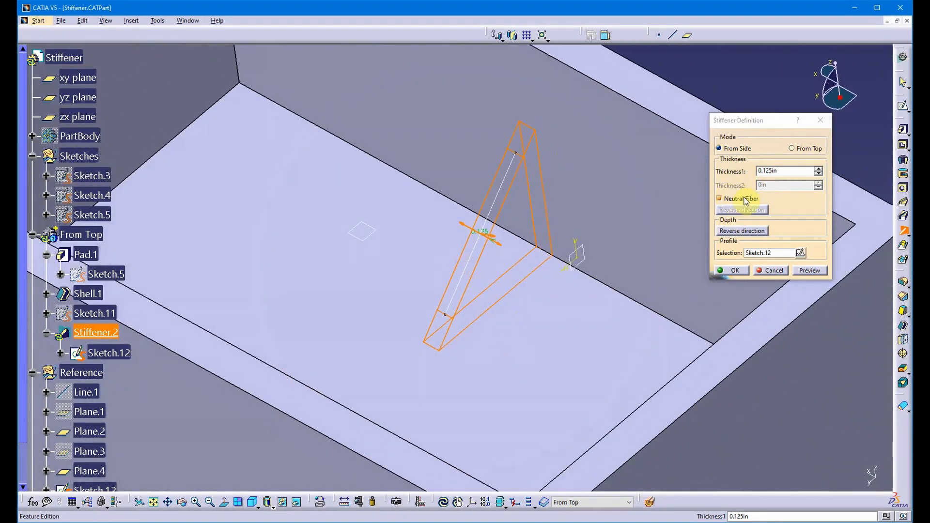
click(731, 273)
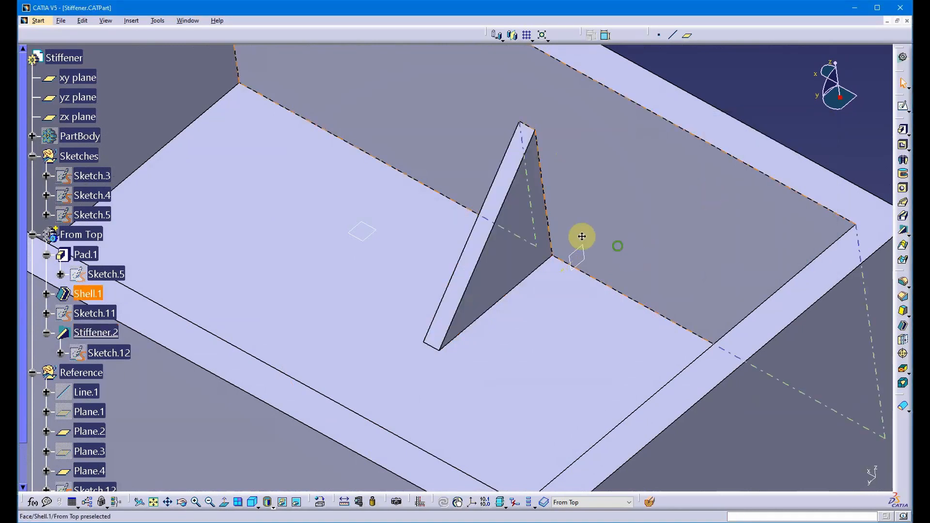
- Reopen the triangular stiffener's definition, switch it to From Top mode, and preview how it fills the box
ctrl+middle_drag(581, 236, 593, 317)
middle_drag(424, 356, 431, 332)
double_click(454, 271)
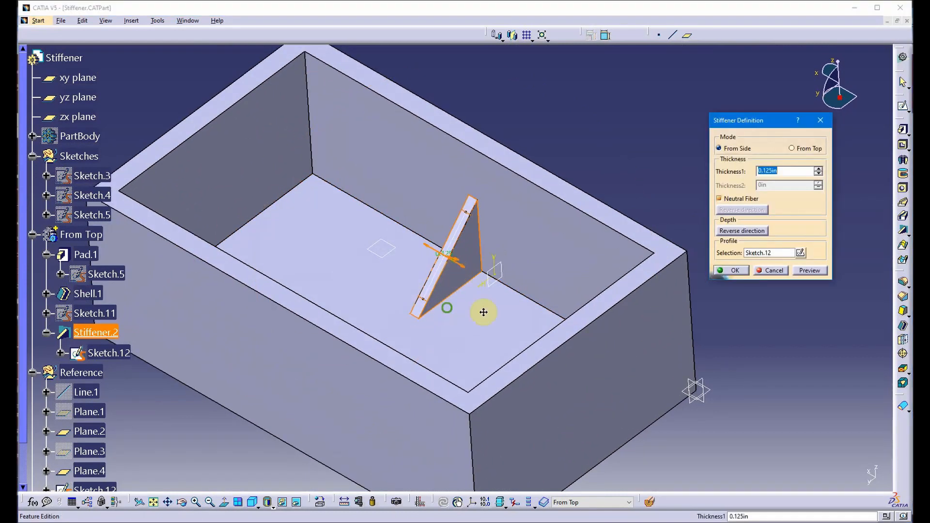
ctrl+middle_drag(481, 309, 552, 258)
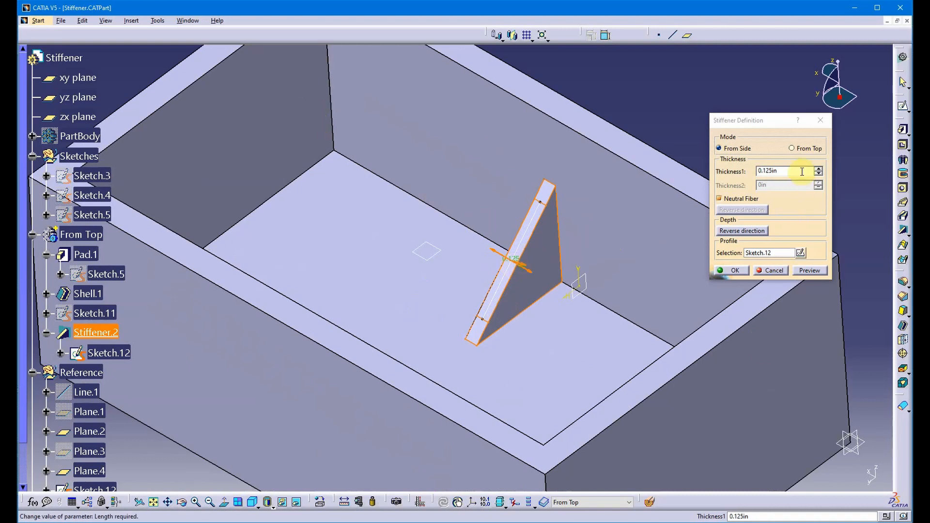
click(791, 149)
click(820, 271)
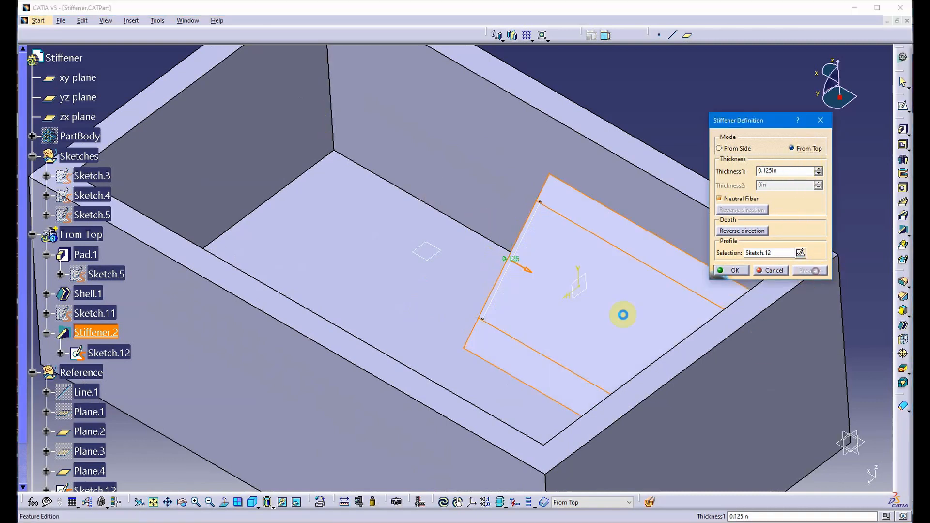
middle_drag(621, 313, 419, 289)
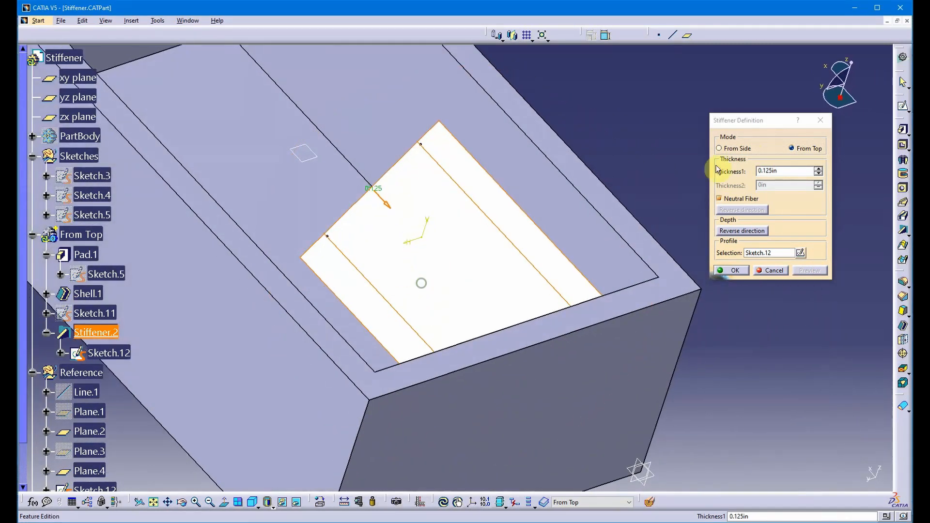
- Return the stiffener to From Side mode, preview the triangular rib, and accept the definition
click(719, 148)
click(800, 273)
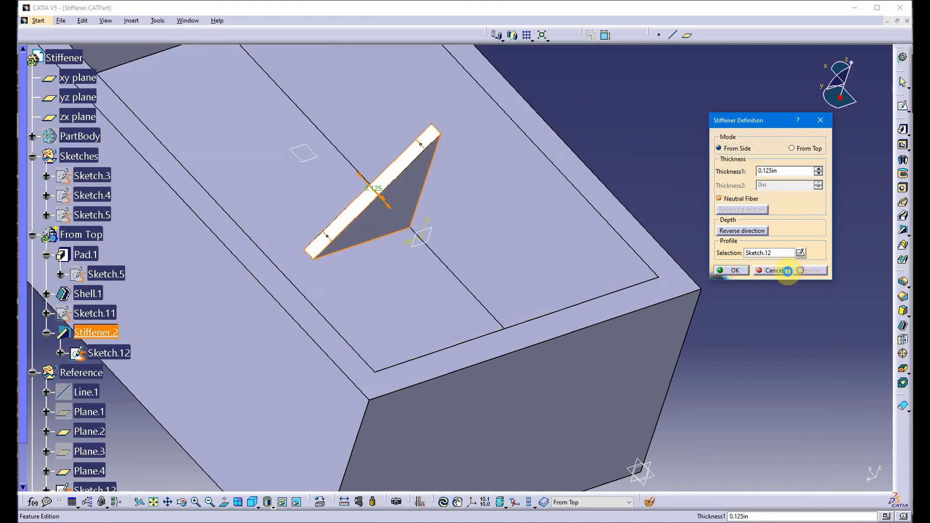
click(748, 272)
middle_drag(585, 268, 520, 249)
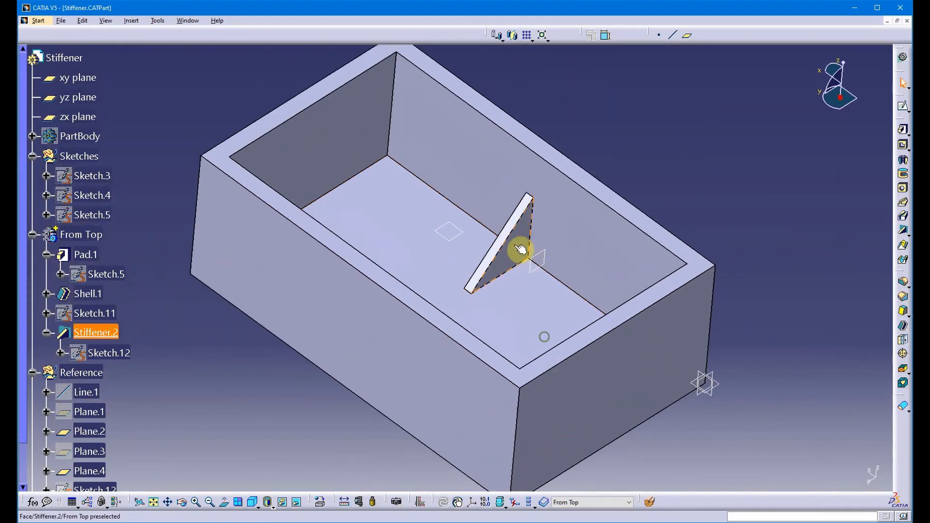
- Review the triangular rib's stiffener definition once more and close it with the same settings
double_click(517, 246)
middle_drag(562, 323, 566, 282)
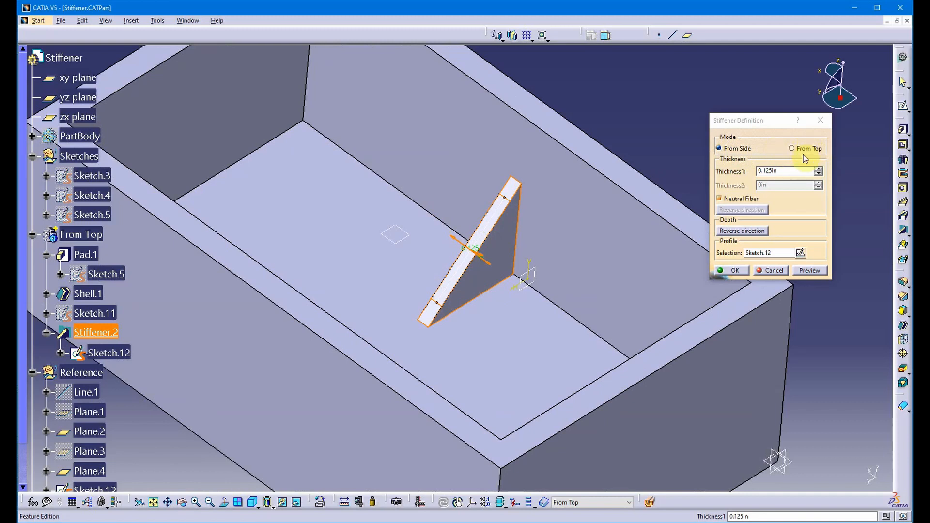
click(734, 271)
middle_drag(571, 286, 581, 353)
click(360, 404)
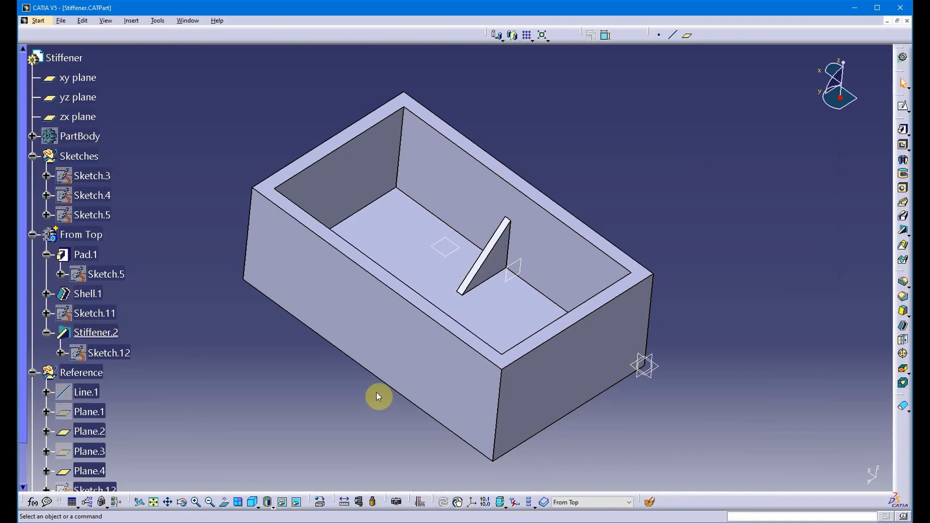